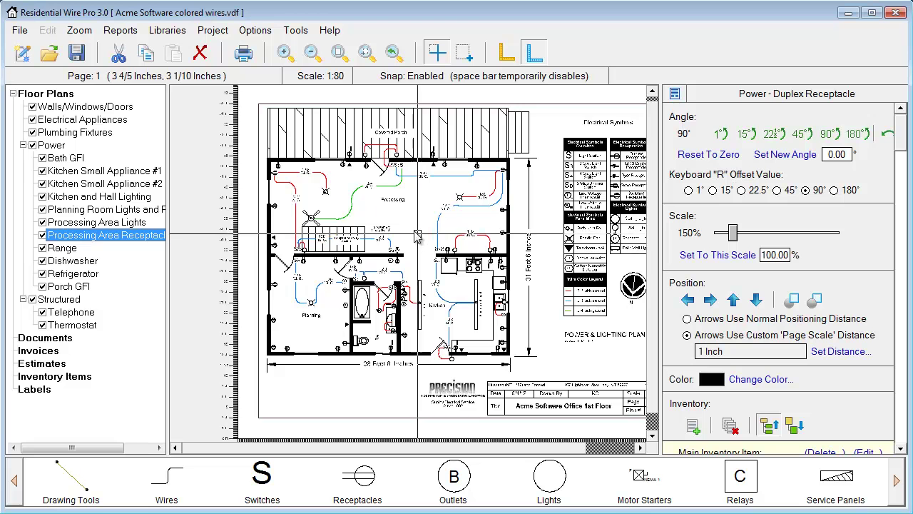
Open the Inventory Manager and list the Duplex items under Receptacles, checking the Without Ground subcategory as well
left_click(296, 32)
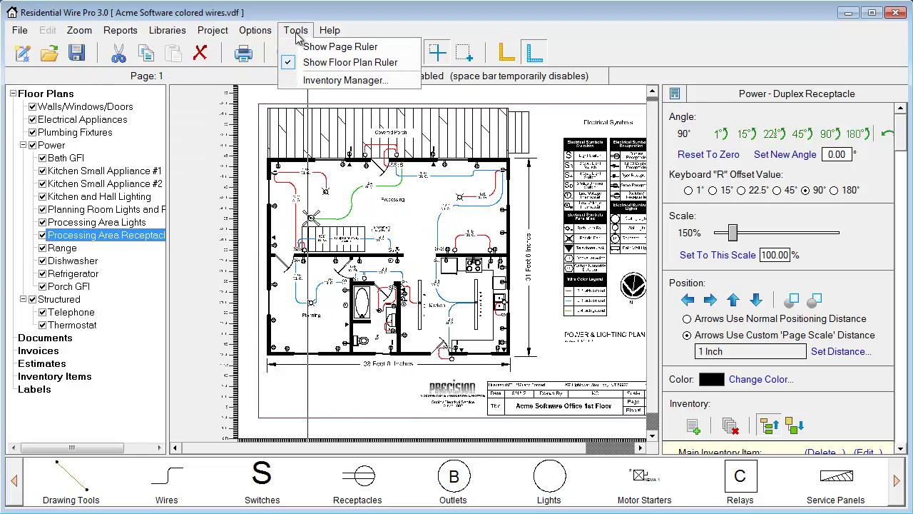
left_click(305, 80)
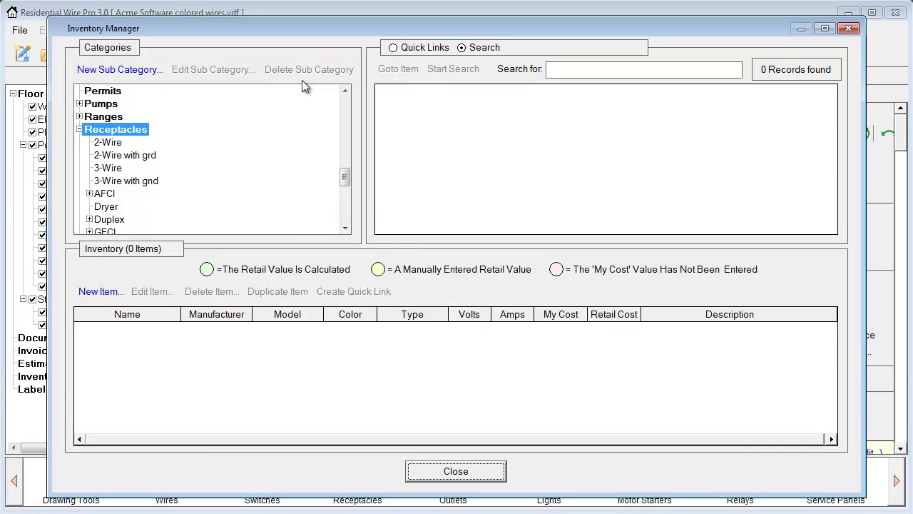
mouse_move(344, 187)
left_mouse_down()
mouse_move(333, 147)
mouse_move(346, 189)
left_mouse_up()
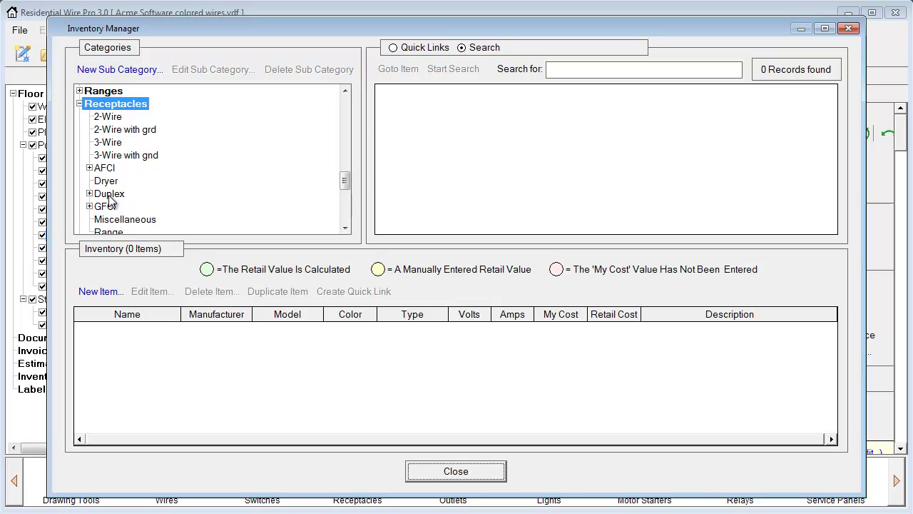
left_click_drag(346, 179, 346, 182)
left_click(109, 169)
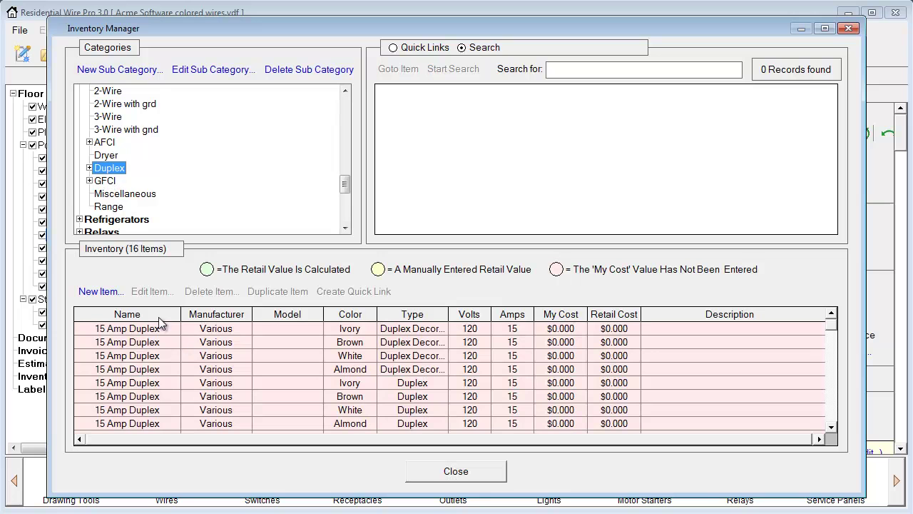
left_click(89, 168)
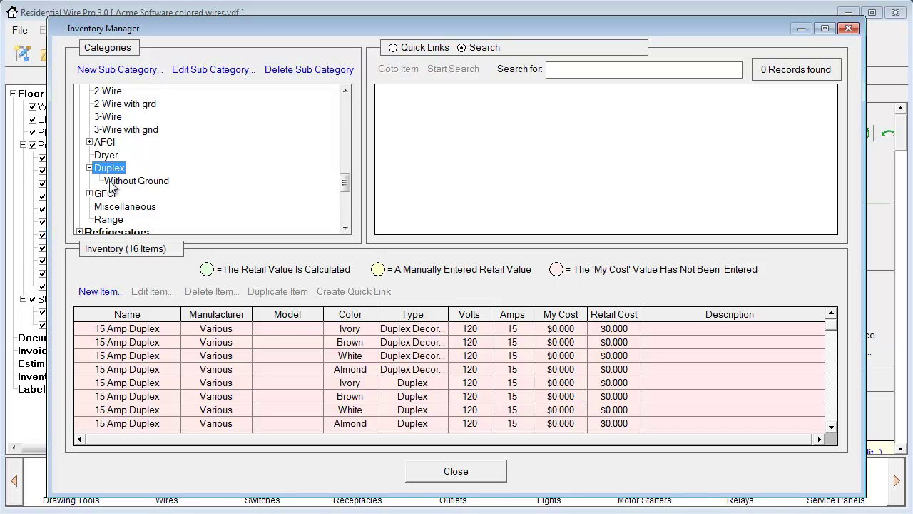
left_click(146, 181)
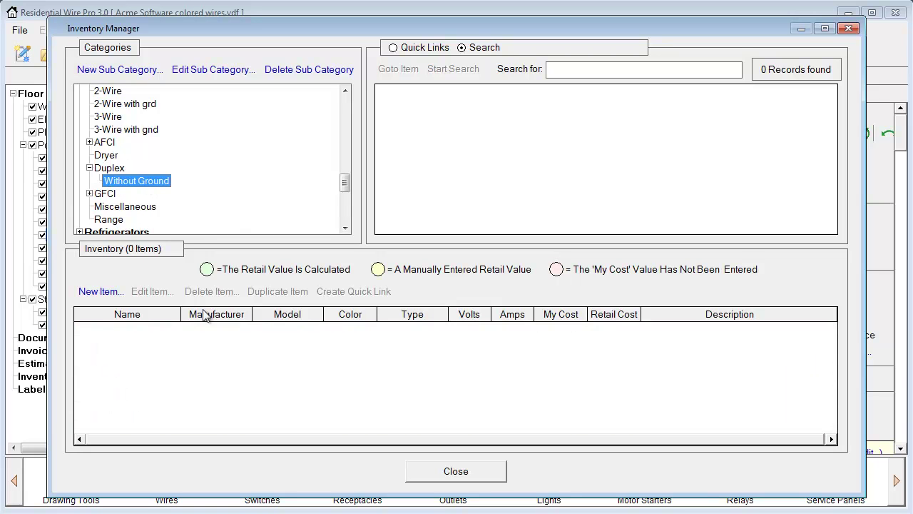
left_click(110, 169)
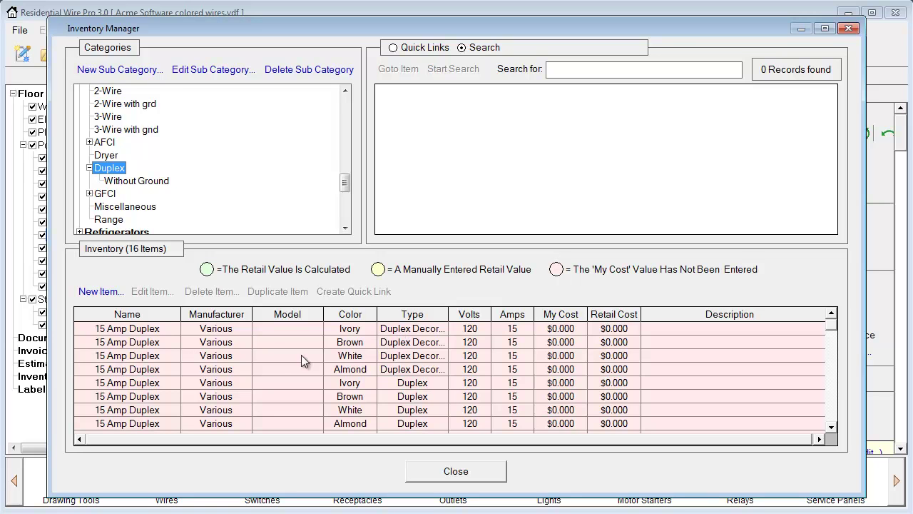
Set My Cost to 1 for the Ivory 15 Amp Duplex Decorator item, save it, and close the Inventory Manager
double_click(137, 330)
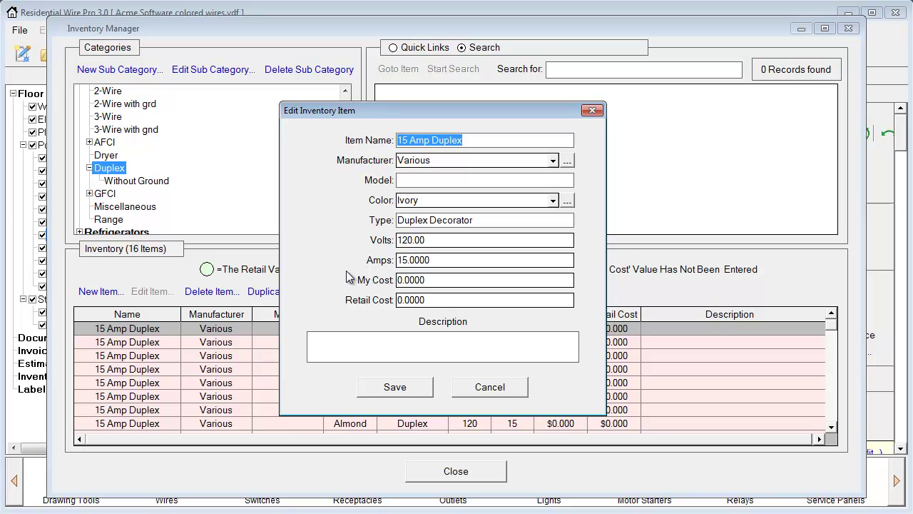
left_click(431, 282)
type("1")
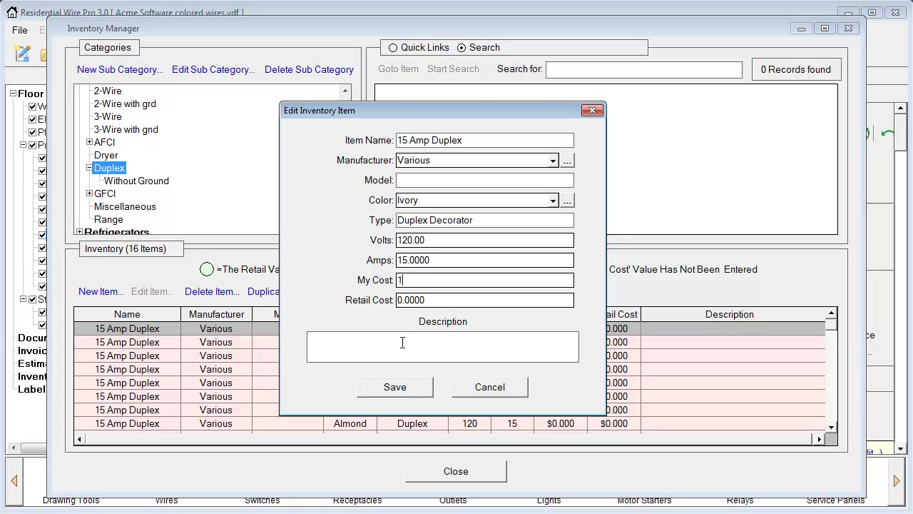
left_click(396, 387)
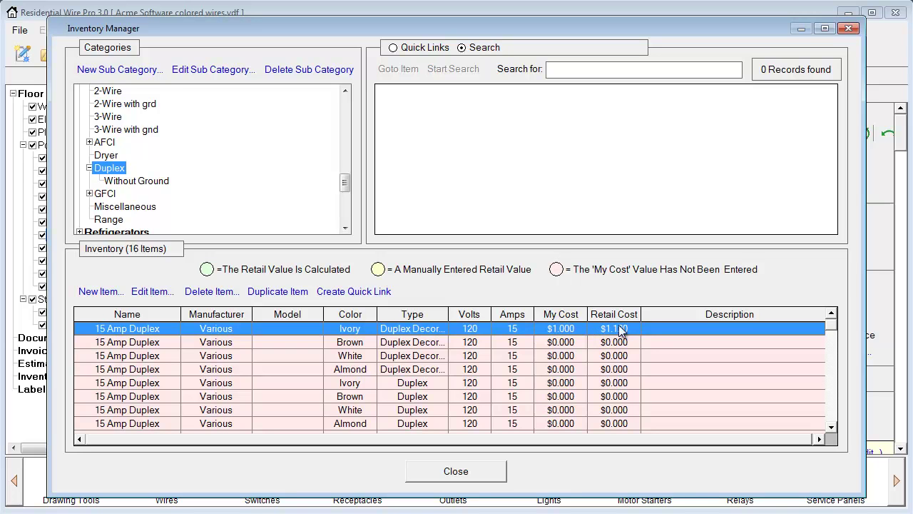
left_click(848, 28)
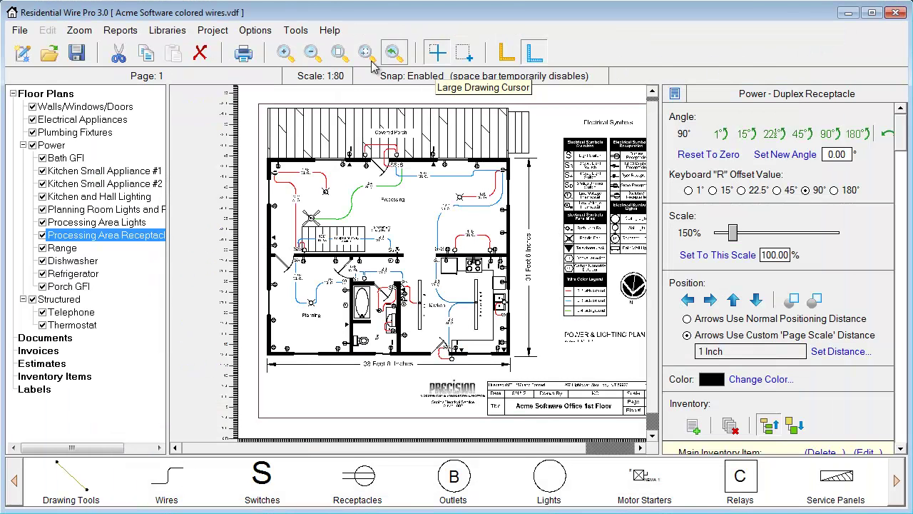
Check the project's Retail Cost calculation percentage for inventory and accept the existing setting
left_click(212, 32)
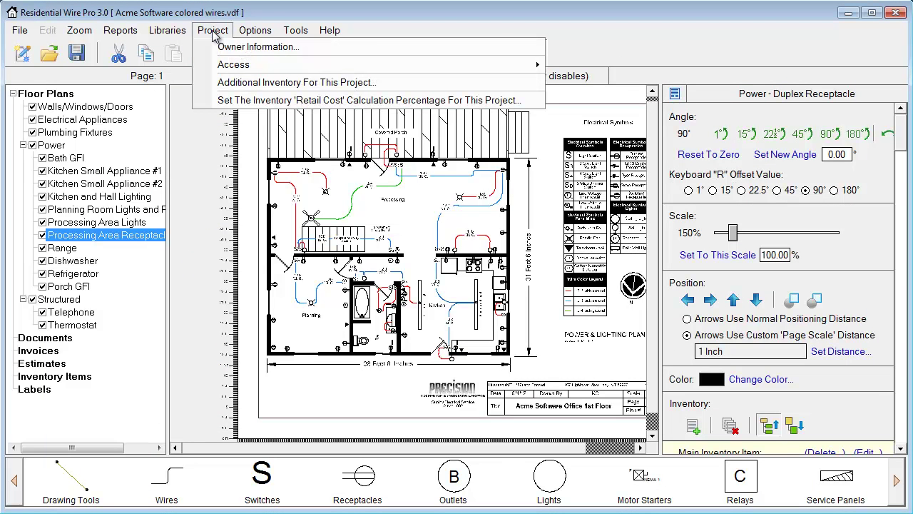
left_click(211, 100)
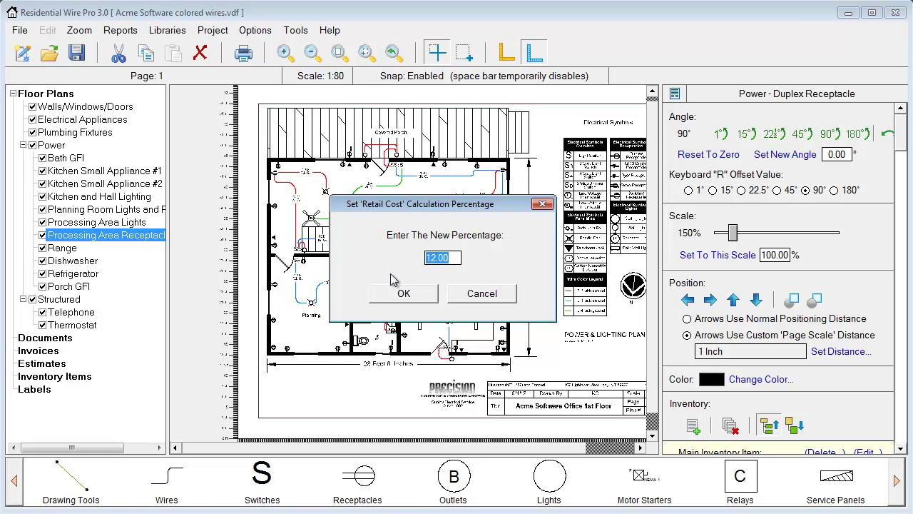
left_click(403, 292)
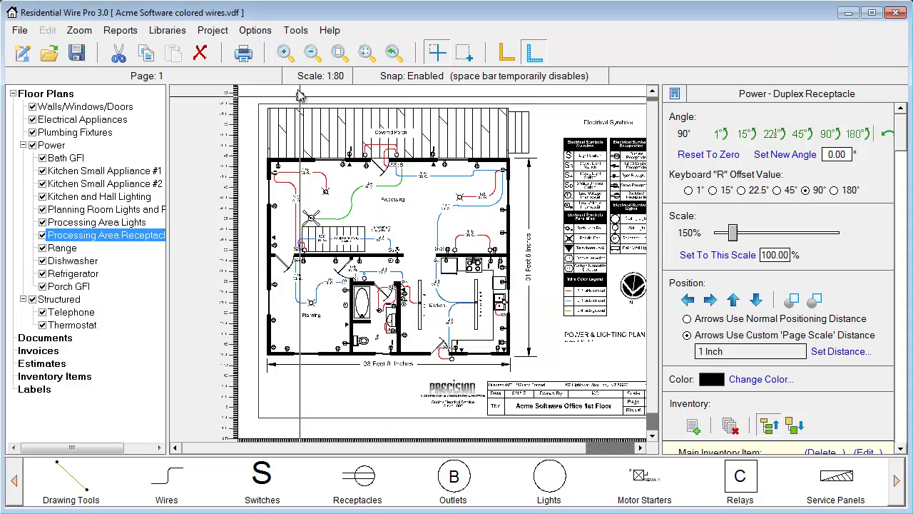
View the Ivory 15 Amp Duplex item's record in the Inventory Manager without editing it, and show the Quick Links list
left_click(294, 30)
left_click(300, 80)
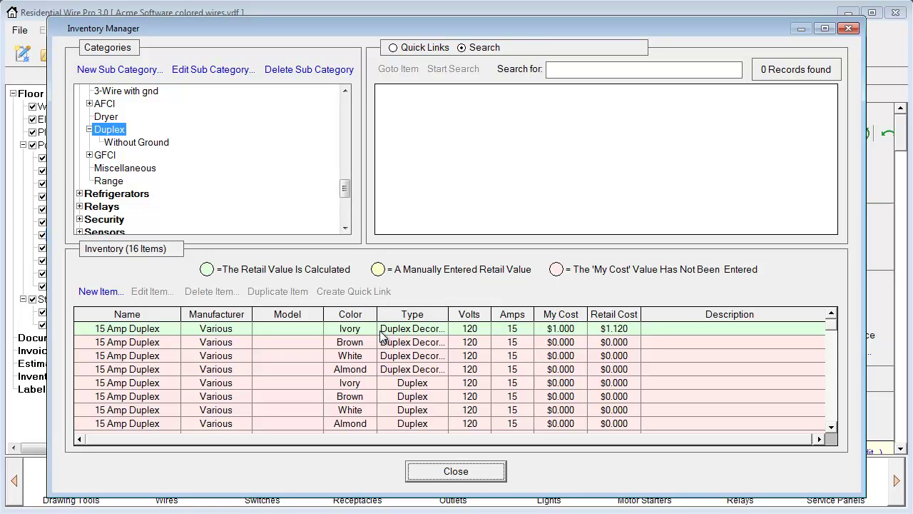
left_click(135, 329)
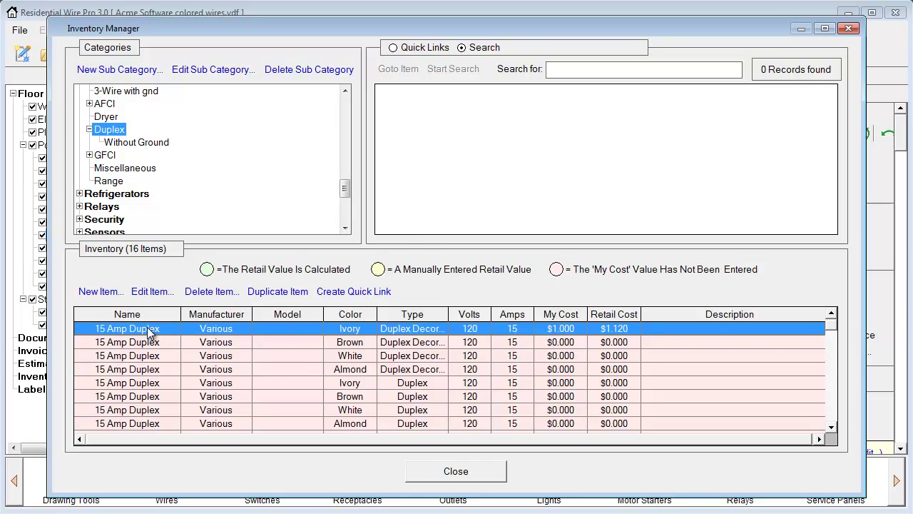
double_click(147, 327)
left_click(492, 389)
left_click(392, 48)
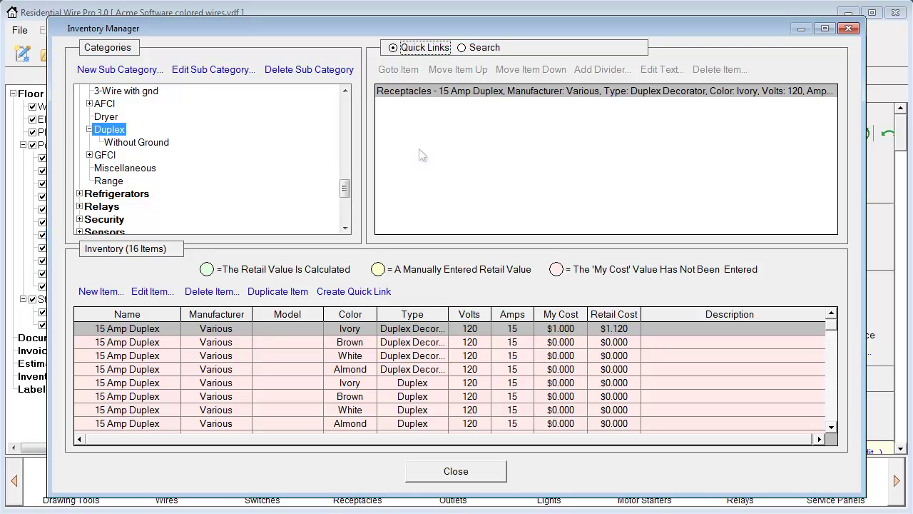
Select the duplex receptacle beside the S3 switch below the "To basement 3 way Switch" label and show its assigned inventory
scroll(419, 148, "up", 5)
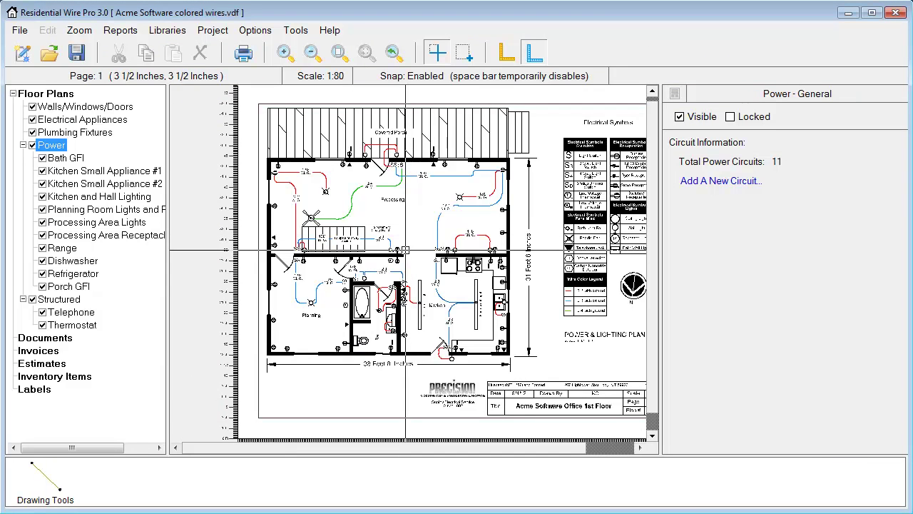
scroll(376, 246, "up", 1)
scroll(376, 247, "up", 1)
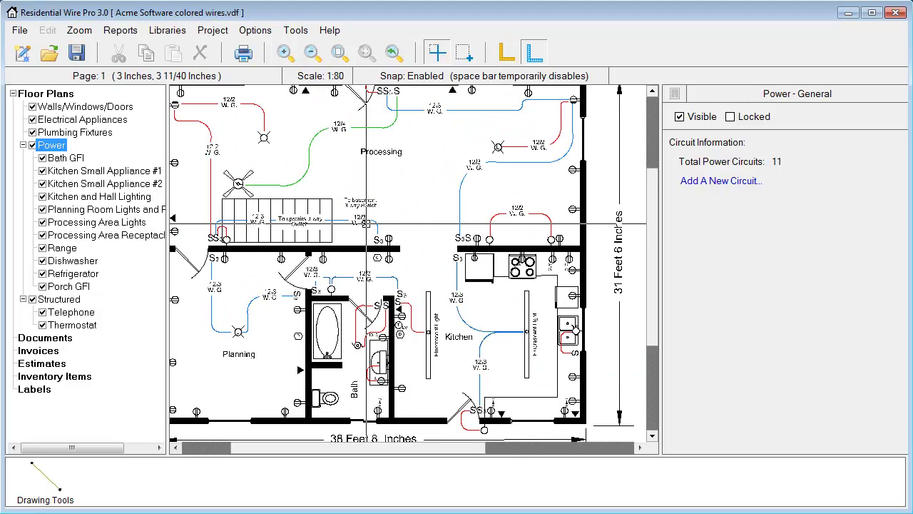
left_click_drag(340, 200, 488, 289)
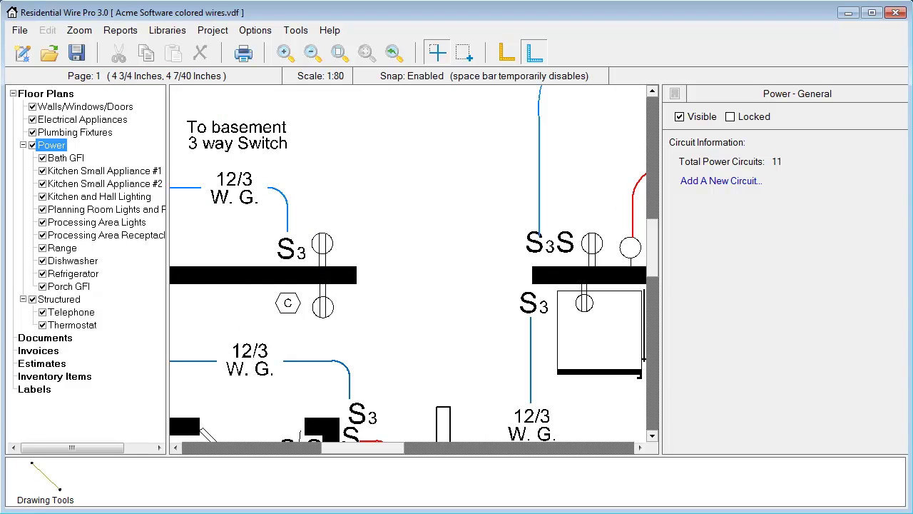
left_click(326, 245)
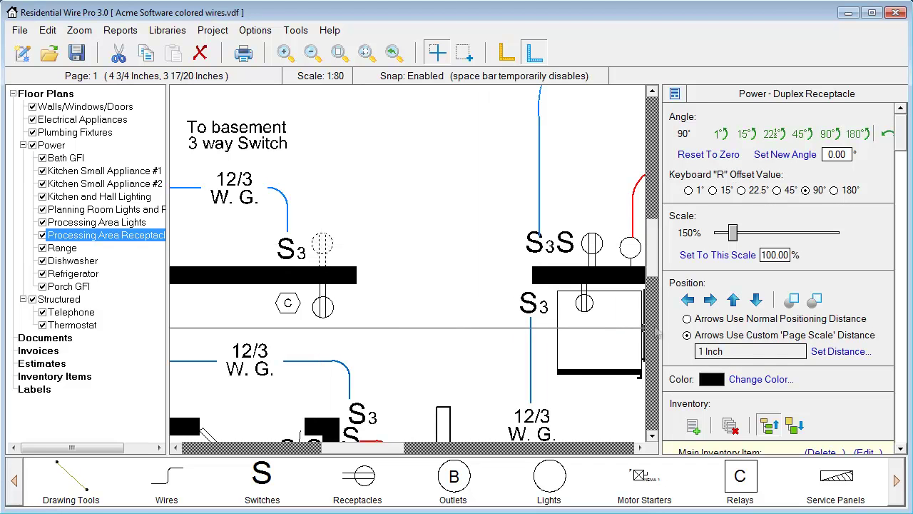
scroll(896, 197, "down", 5)
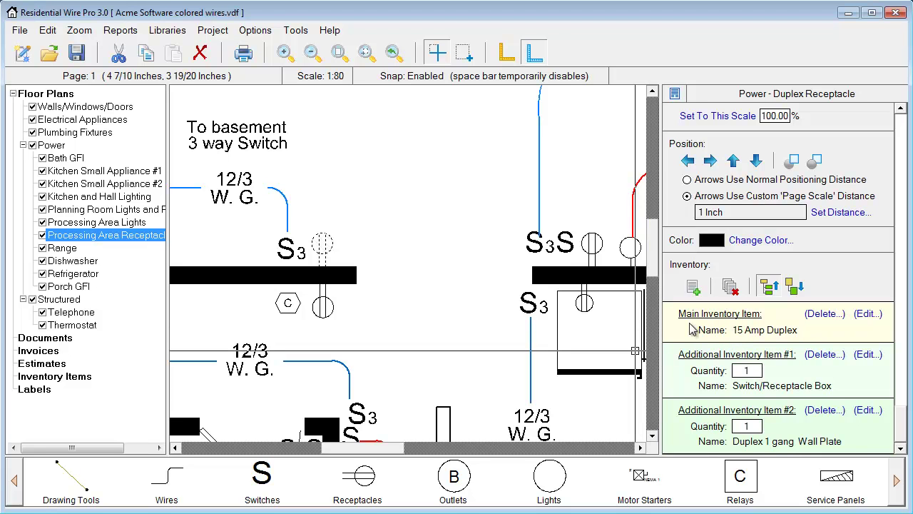
Browse the inventory available to add to the selected receptacle, then leave the selection without adding an item
left_click(691, 286)
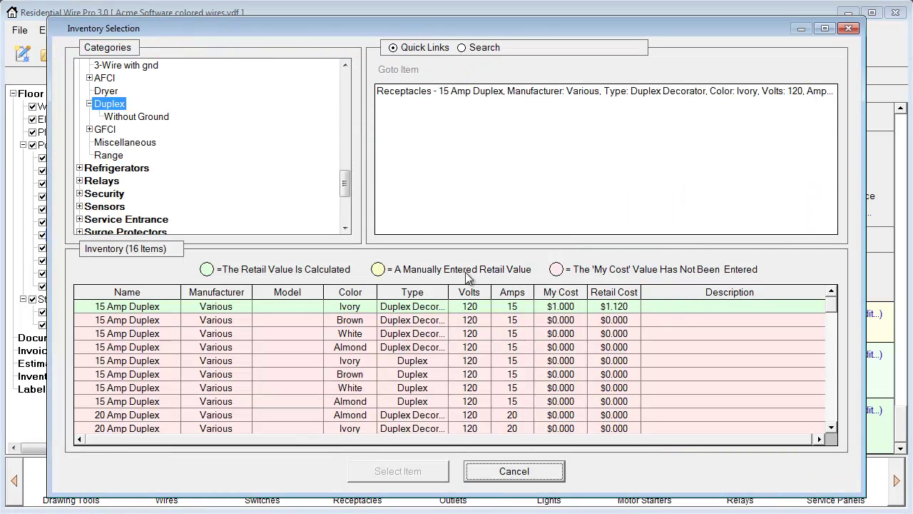
scroll(345, 182, "up", 1)
left_click_drag(344, 182, 345, 177)
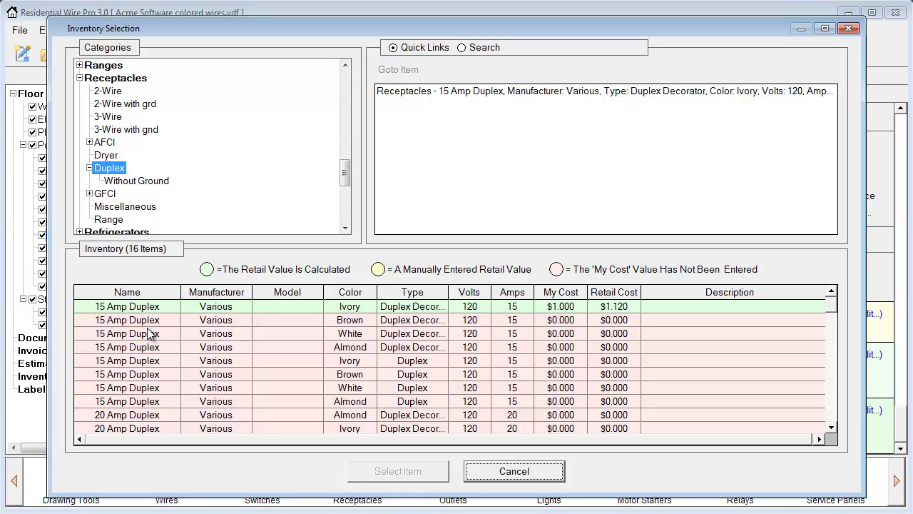
left_click(497, 472)
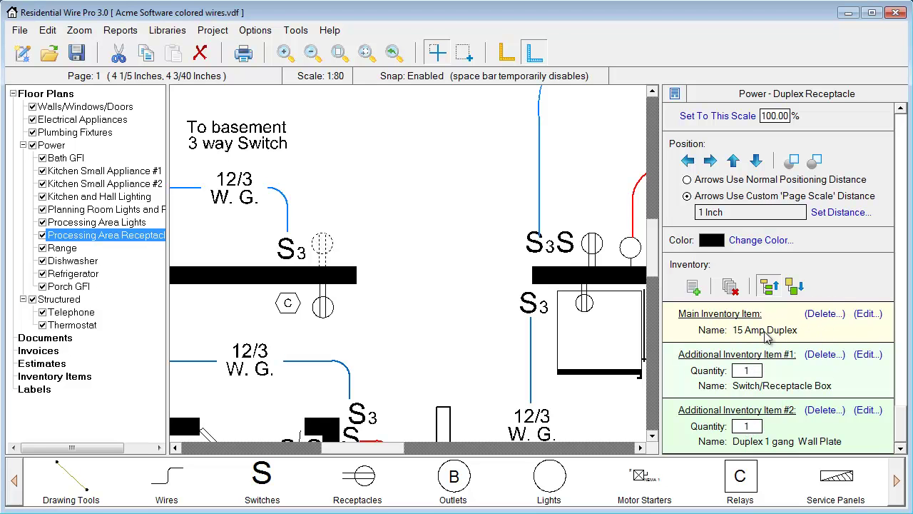
Review the receptacle's 15 Amp Duplex main inventory record without editing it, and check the expanded details of its assigned inventory
left_click(861, 319)
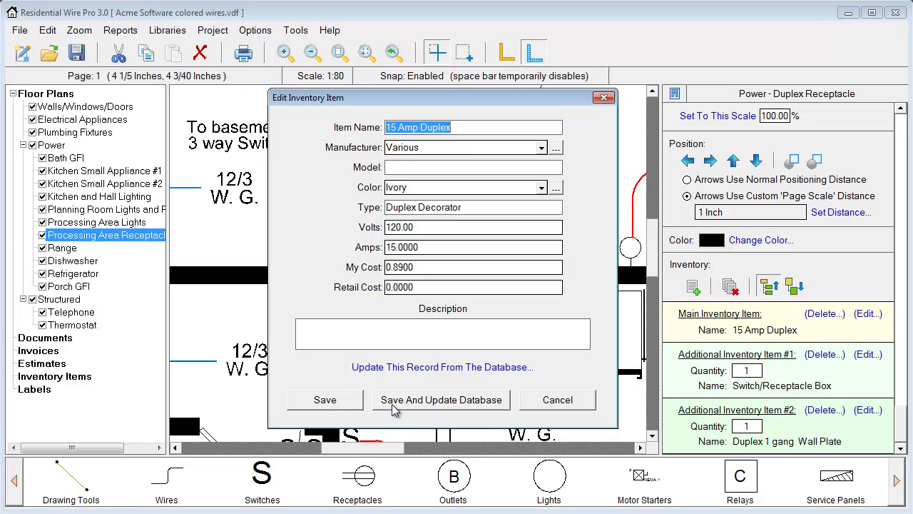
left_click(557, 401)
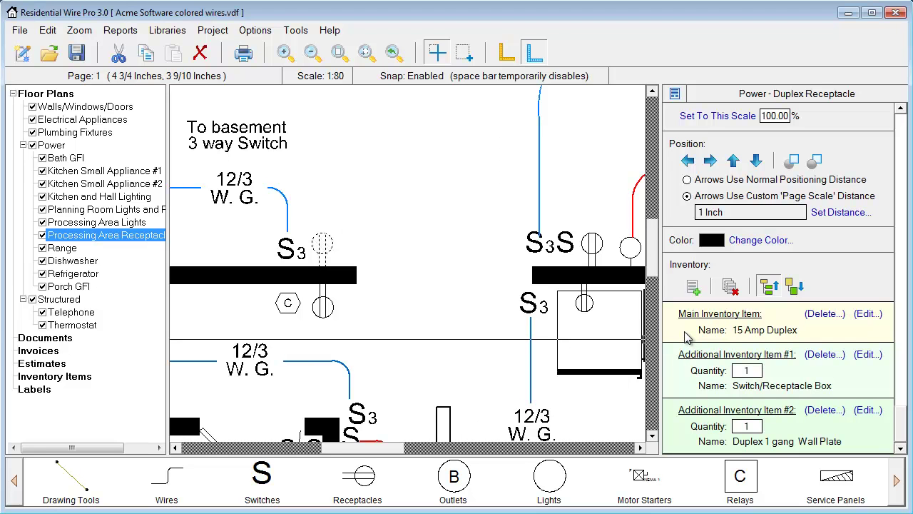
left_click(797, 288)
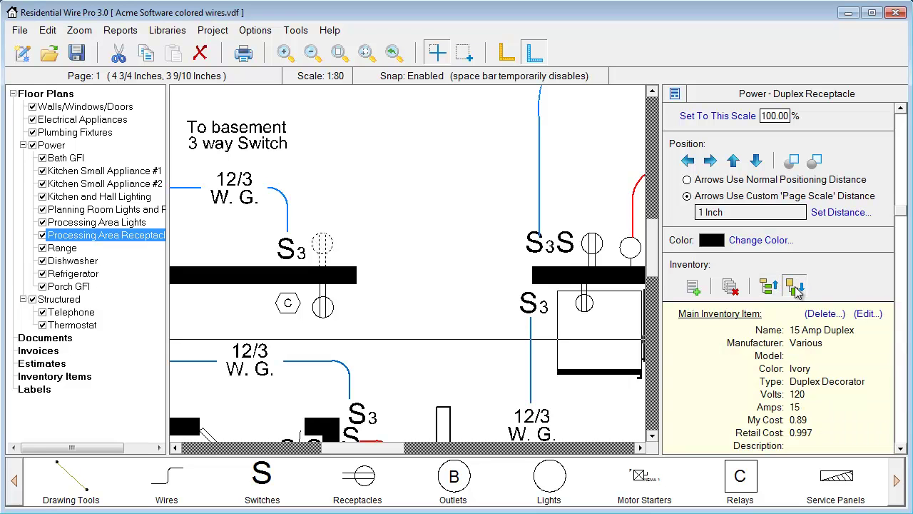
left_click_drag(903, 213, 904, 300)
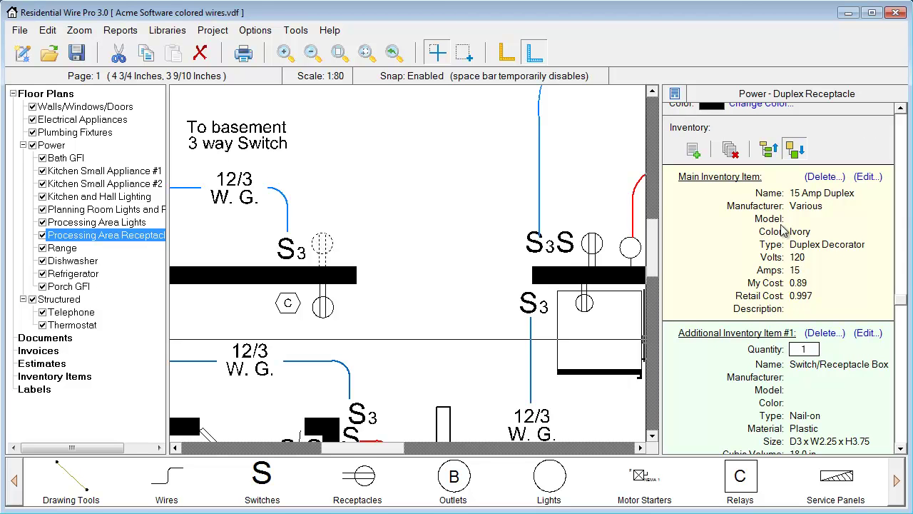
left_click(768, 150)
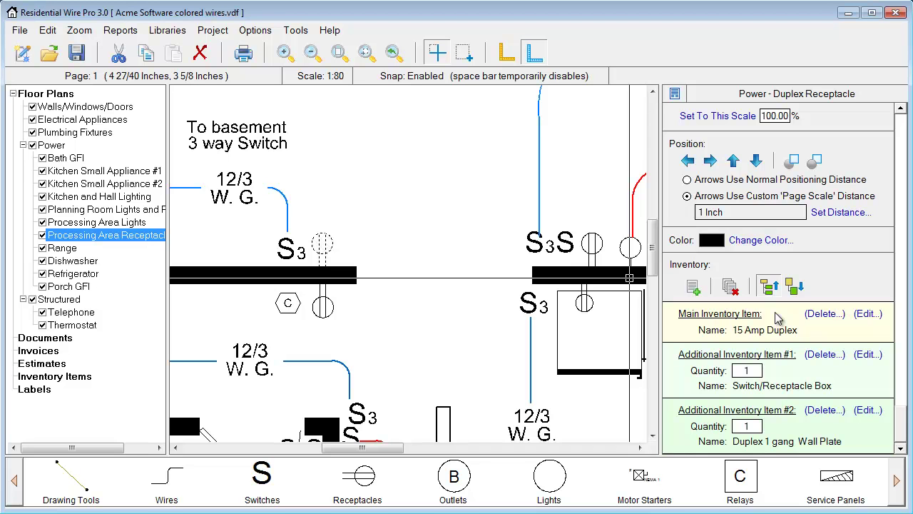
Place two GFCI duplex receptacles, one above the other, in the opening between the two thick horizontal wall segments
left_click(374, 487)
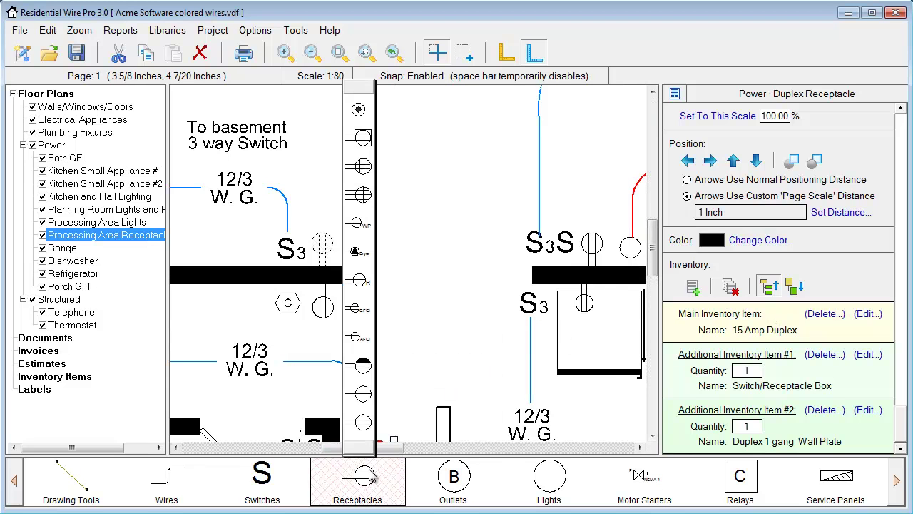
left_click(359, 308)
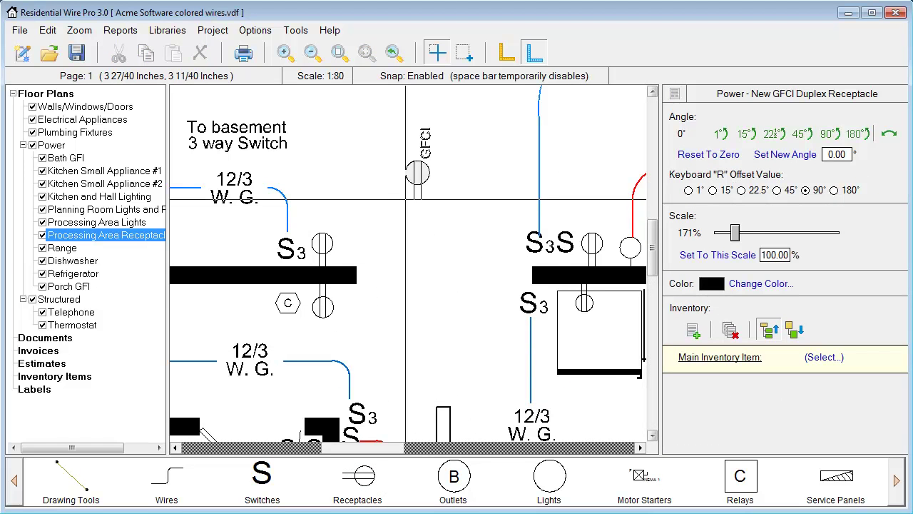
left_click(405, 322)
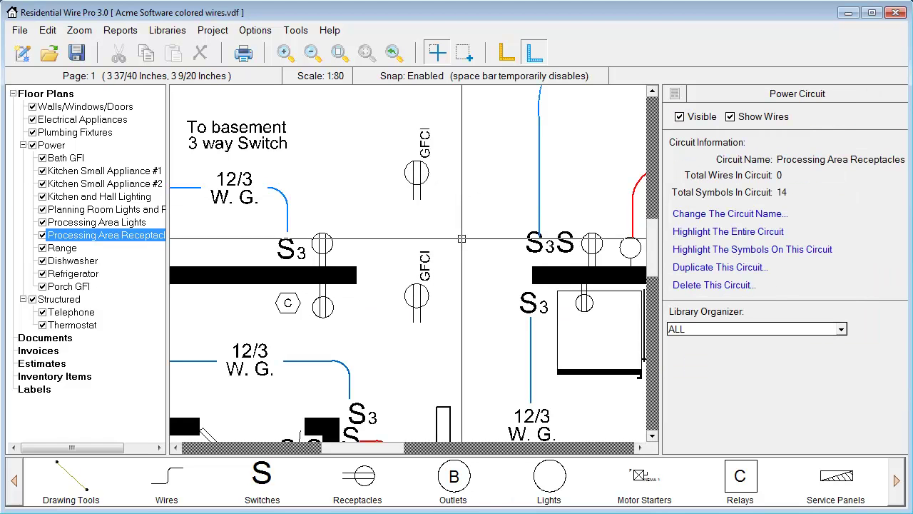
Assign the Ivory GFCI 20 amp item as the main inventory of the upper GFCI receptacle in the wall opening
left_click(417, 174)
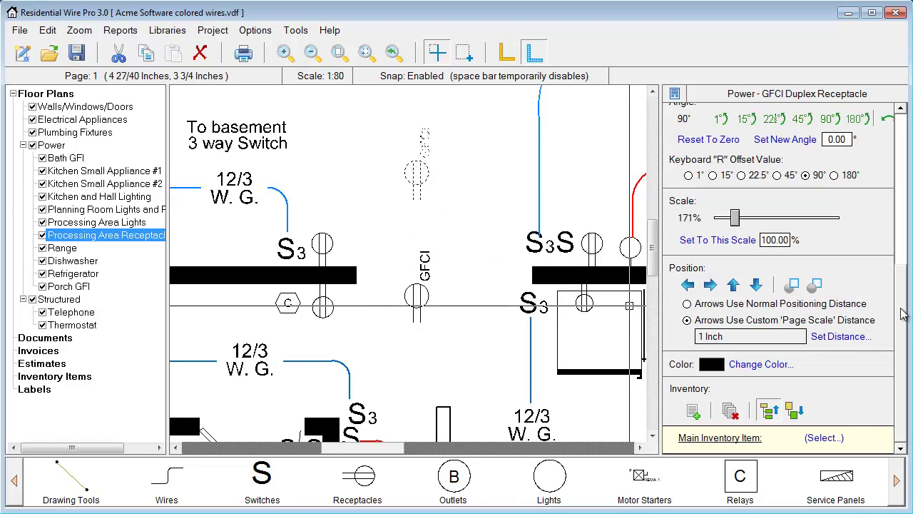
left_click(831, 437)
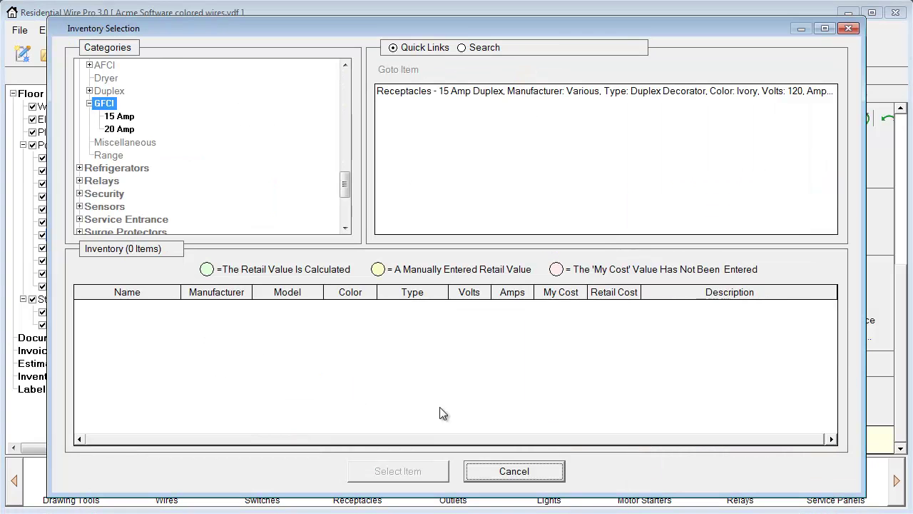
left_click(119, 128)
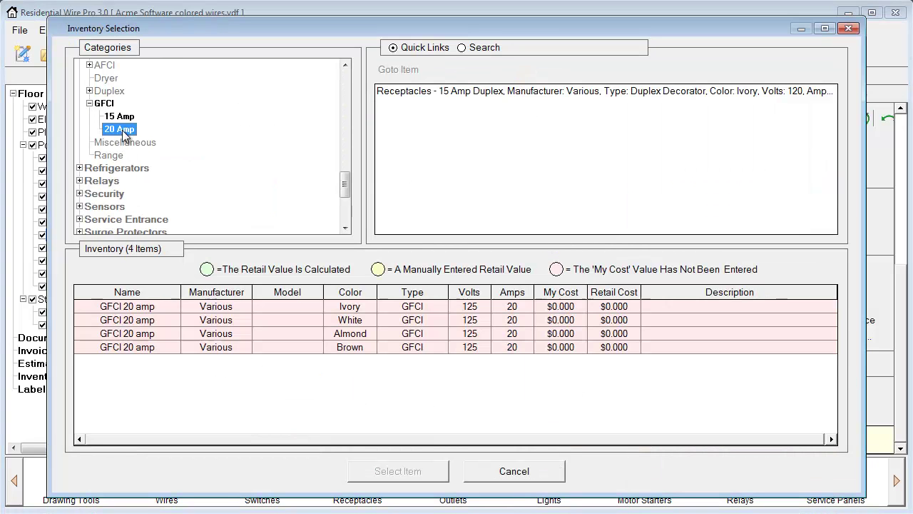
left_click(138, 309)
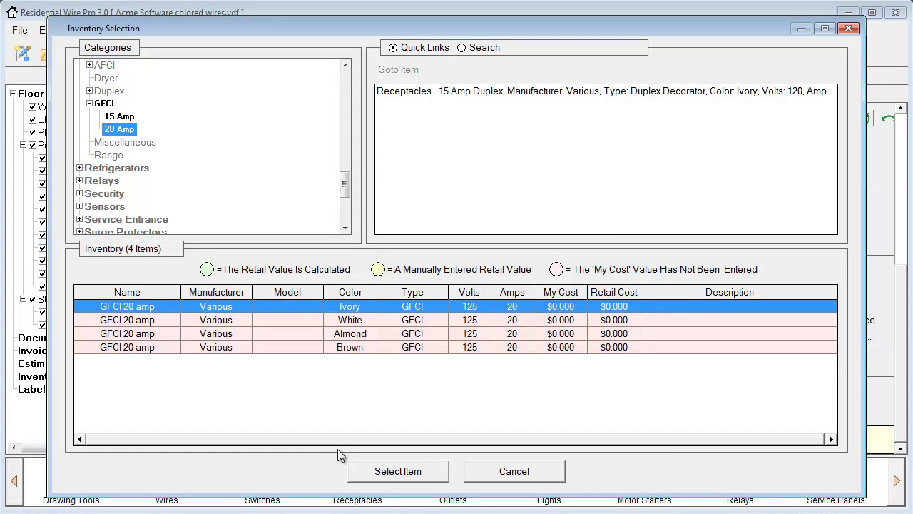
left_click(379, 472)
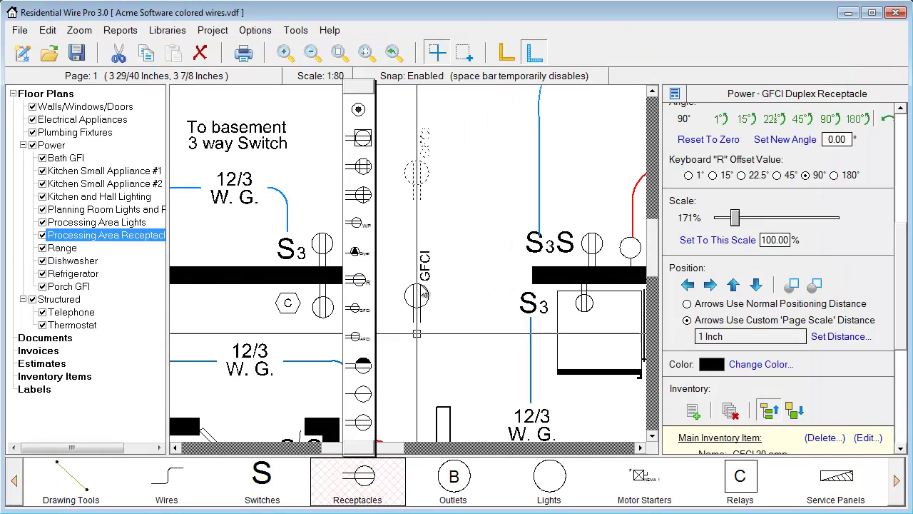
Compare the inventory assigned to the two GFCI receptacles in the wall opening and delete both
left_click(426, 169)
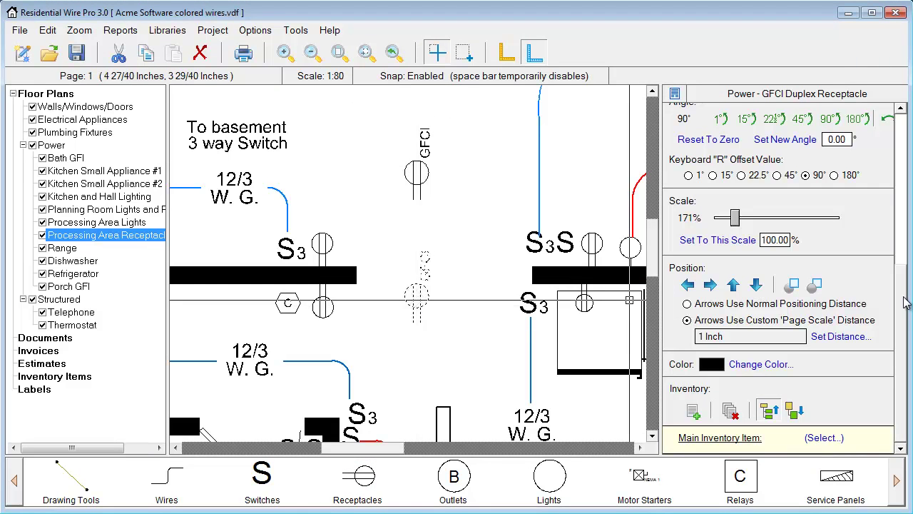
left_click(410, 246)
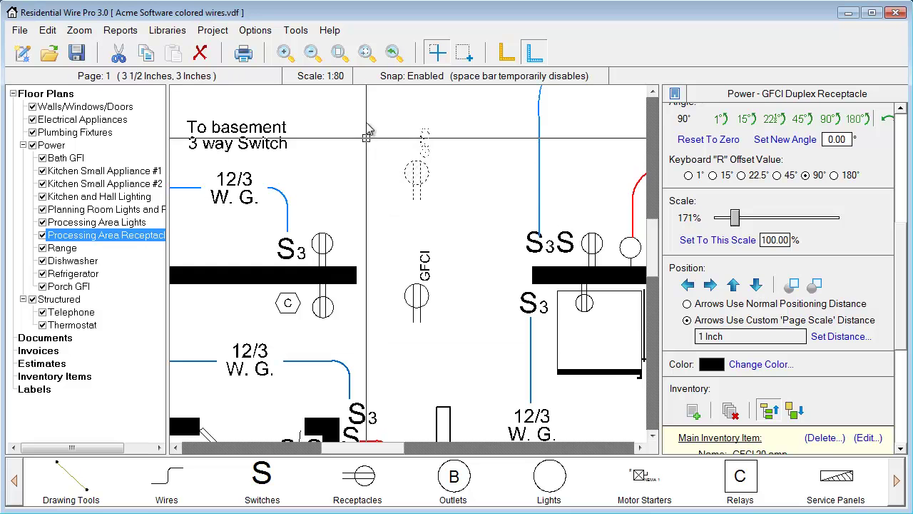
left_click(456, 340)
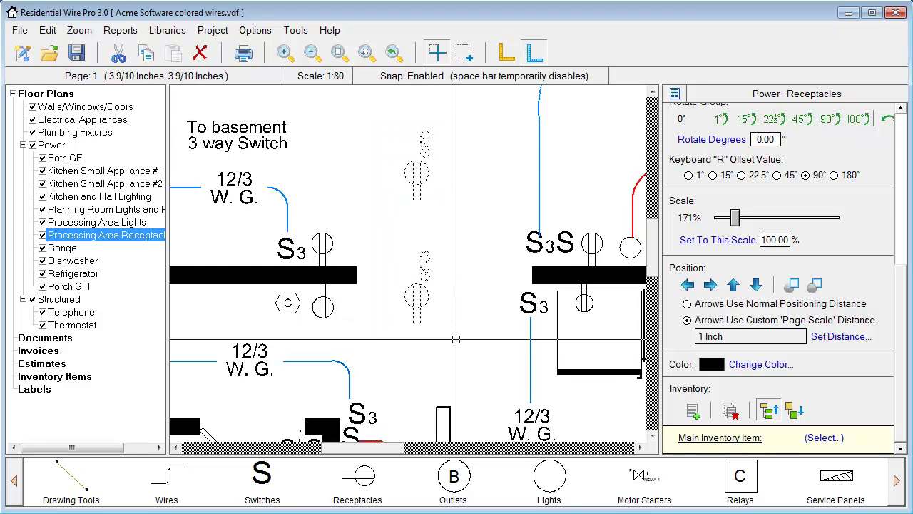
left_click(456, 340)
left_click(399, 278)
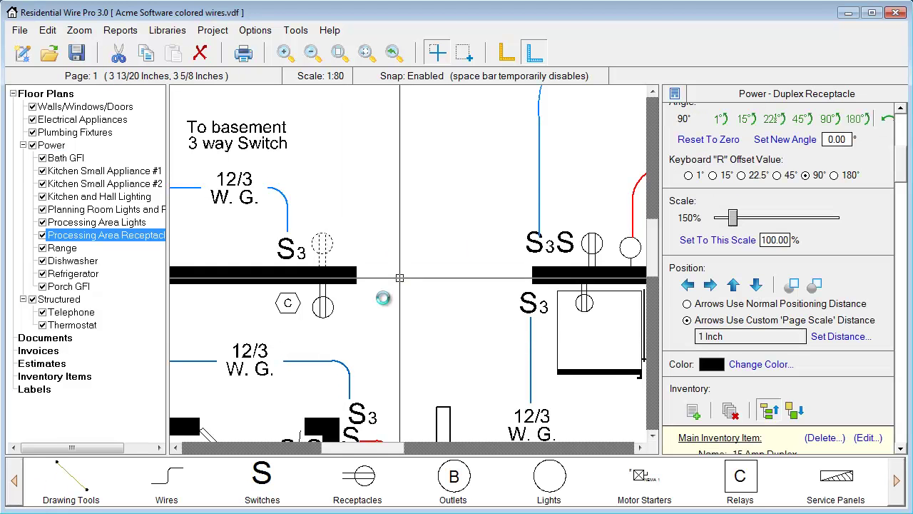
Start a new GFCI duplex receptacle and give it the Ivory GFCI 20 amp main inventory item before placing it
left_click(358, 478)
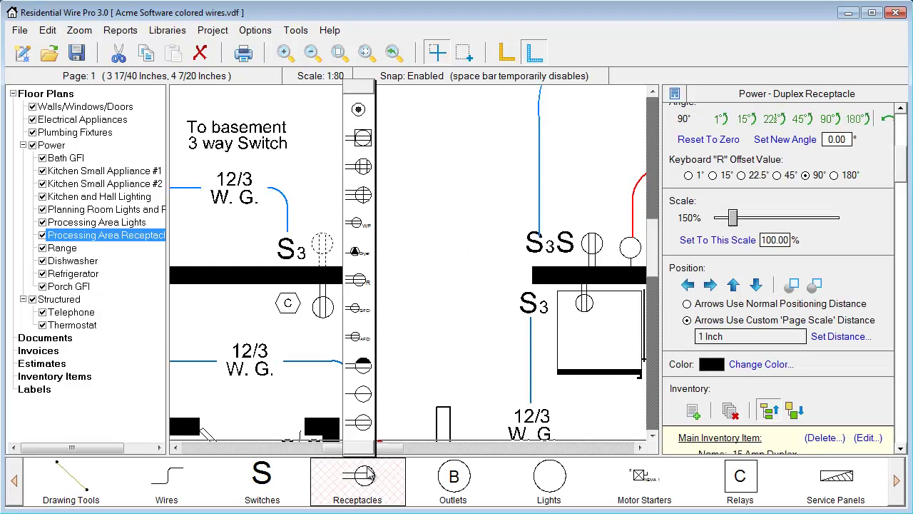
left_click(360, 316)
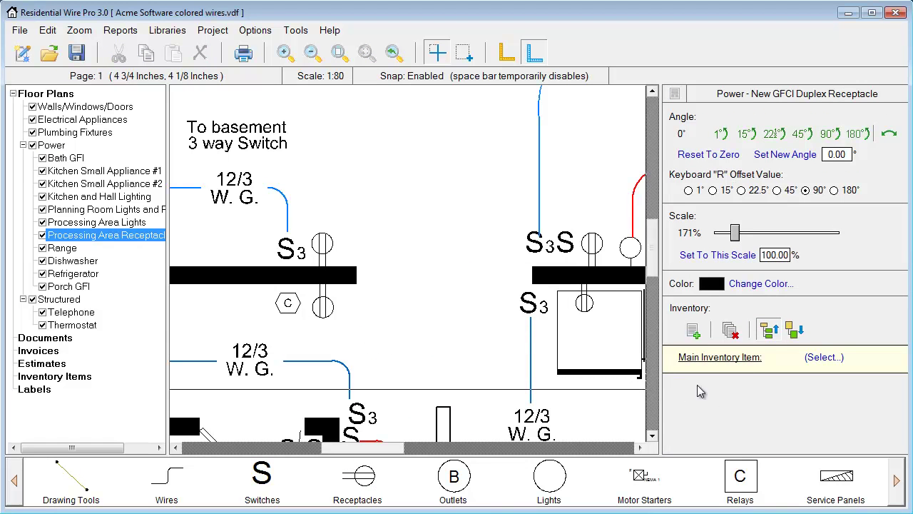
left_click(821, 357)
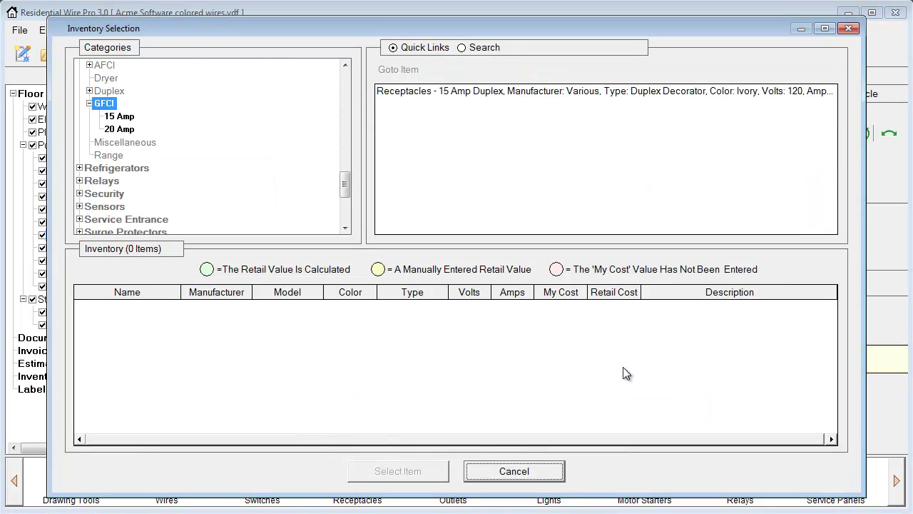
left_click(124, 132)
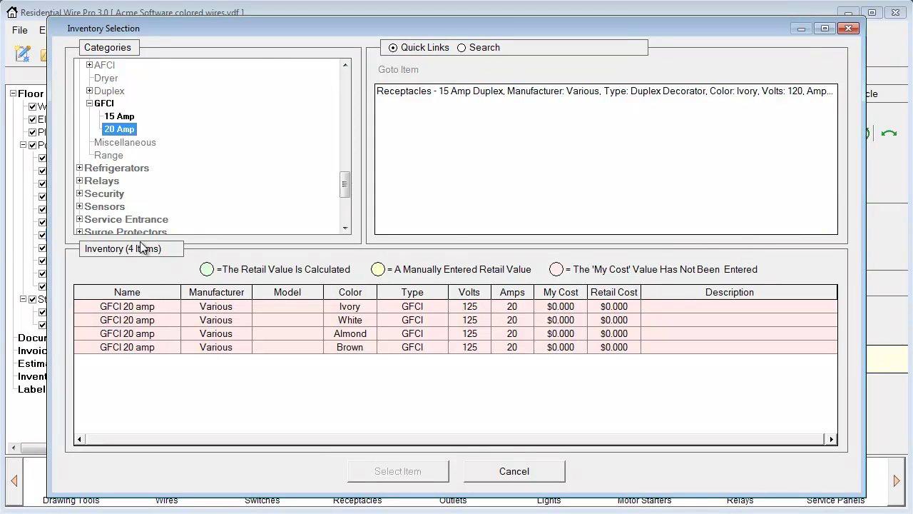
left_click(148, 308)
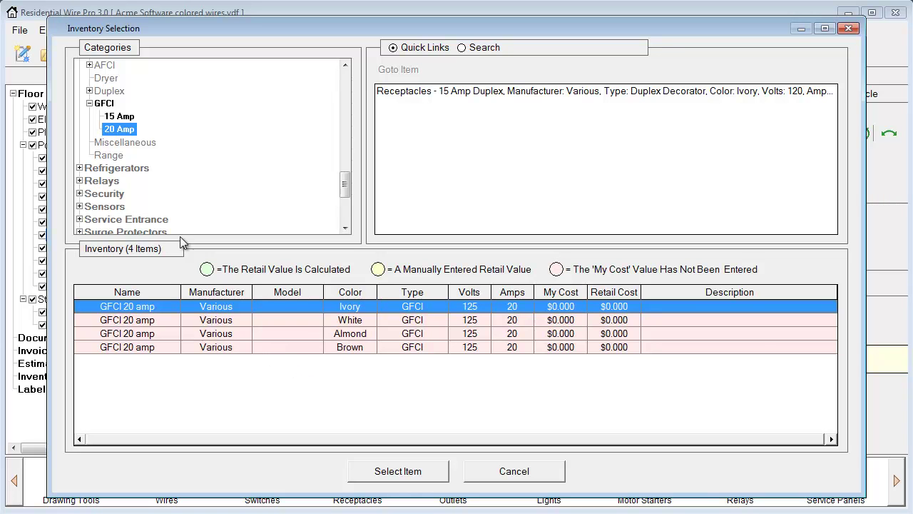
left_click(397, 471)
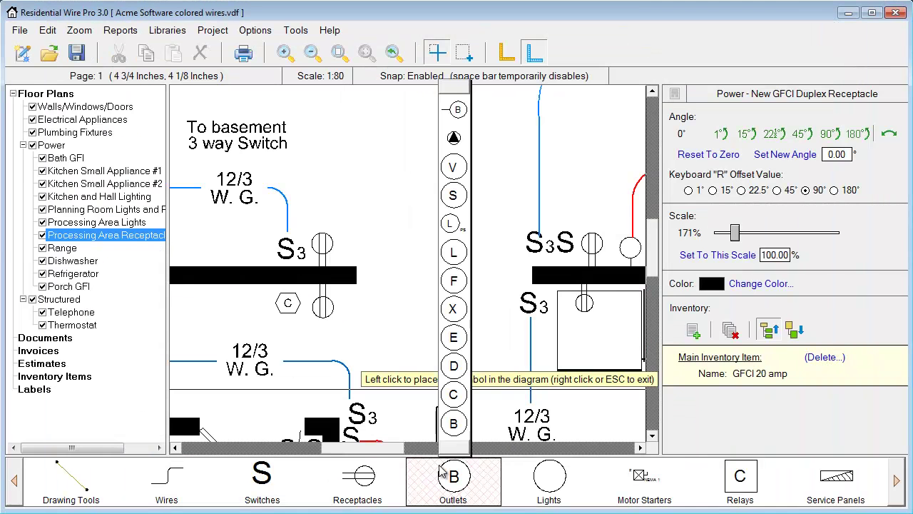
Place four of the preassigned GFCI duplex receptacles in two columns around the opening between the thick wall segments
left_click(388, 193)
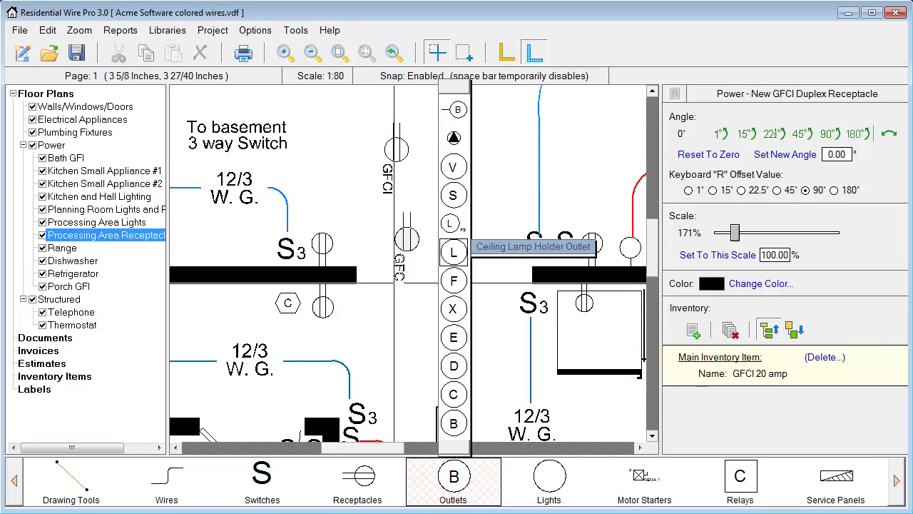
left_click(392, 328)
left_click(501, 305)
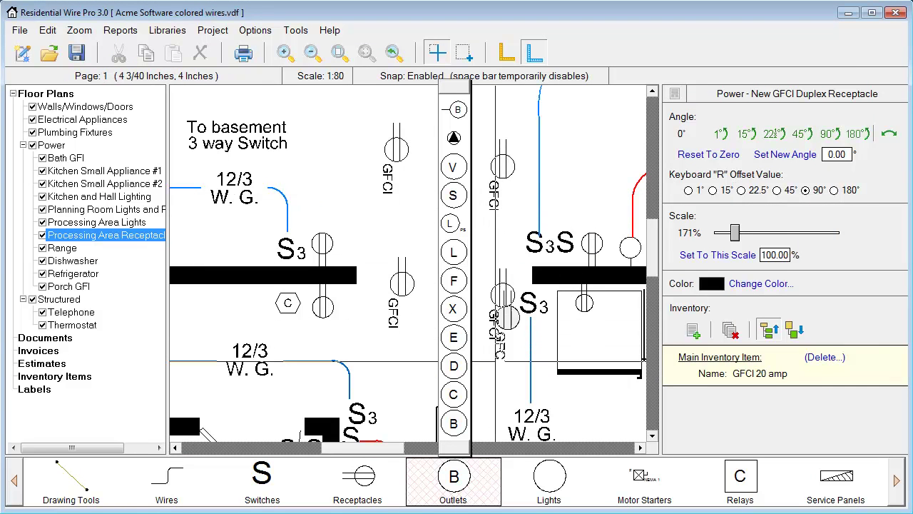
Check the main inventory item of the newly placed GFCI receptacles one by one, and clear the selection
left_click(398, 165)
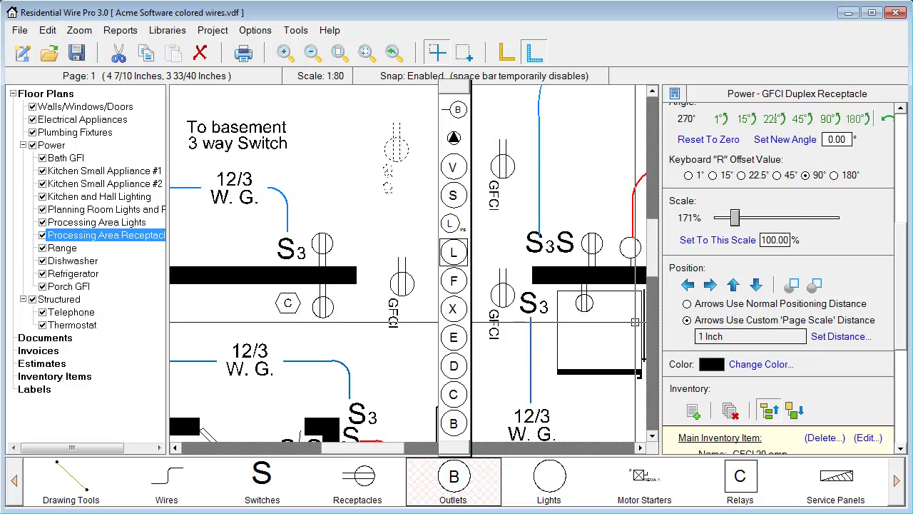
left_click(901, 447)
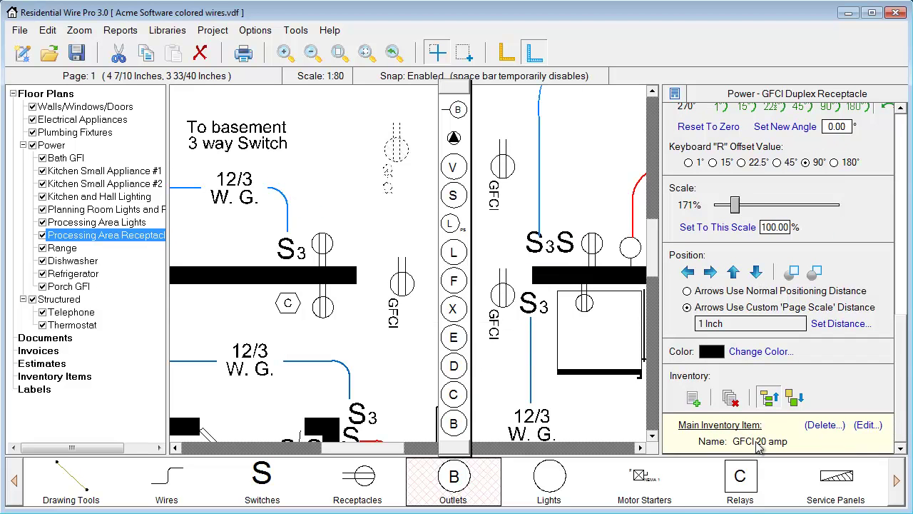
left_click(497, 317)
left_click(405, 289)
left_click(439, 177)
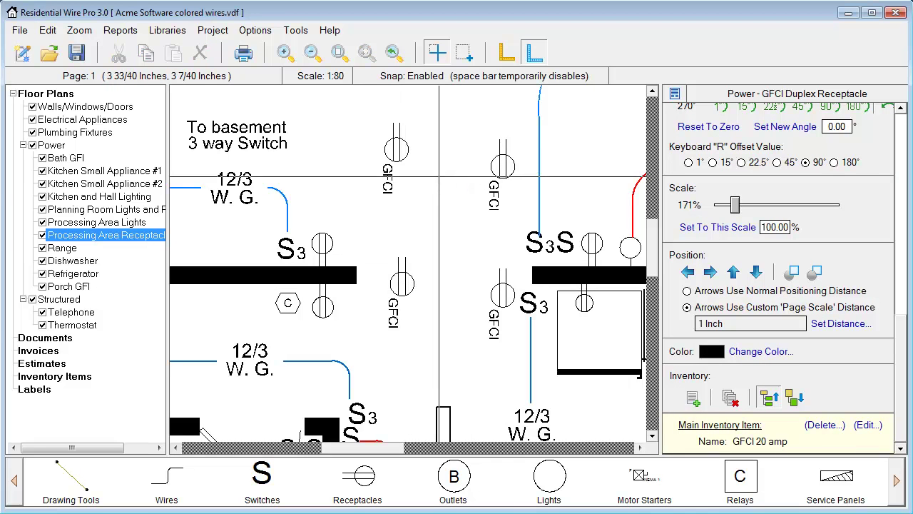
Remove the upper-left GFCI receptacle's main inventory item and move the two right-hand GFCI receptacles level with the left-hand ones
left_click(422, 177)
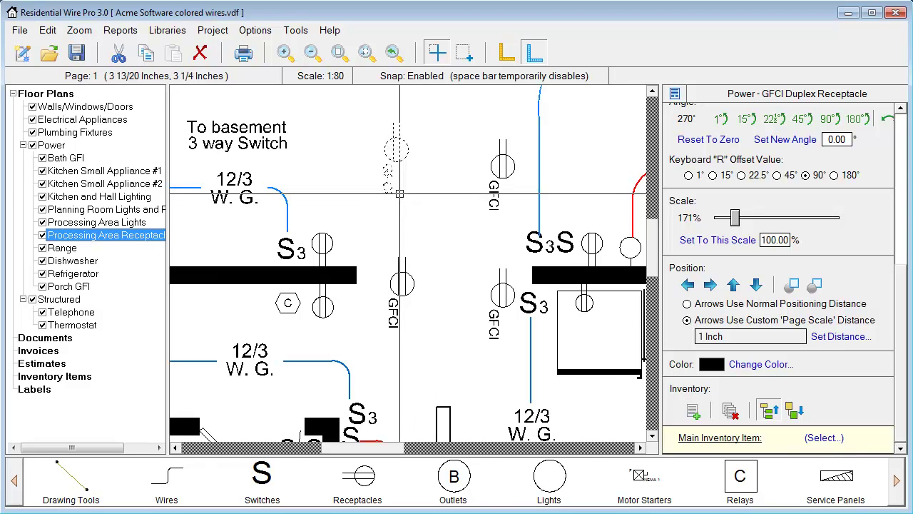
left_click(496, 163)
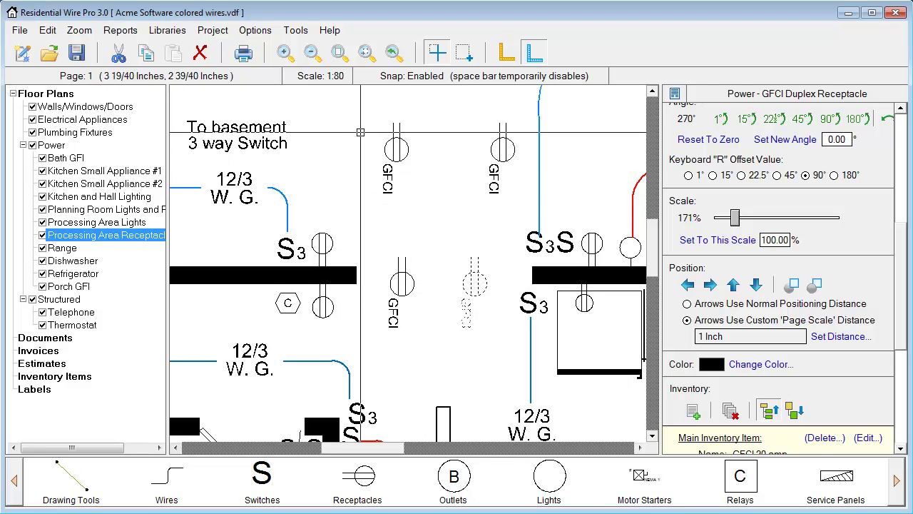
Select every GFCI duplex receptacle on the floor plan by object type
right_click(319, 132)
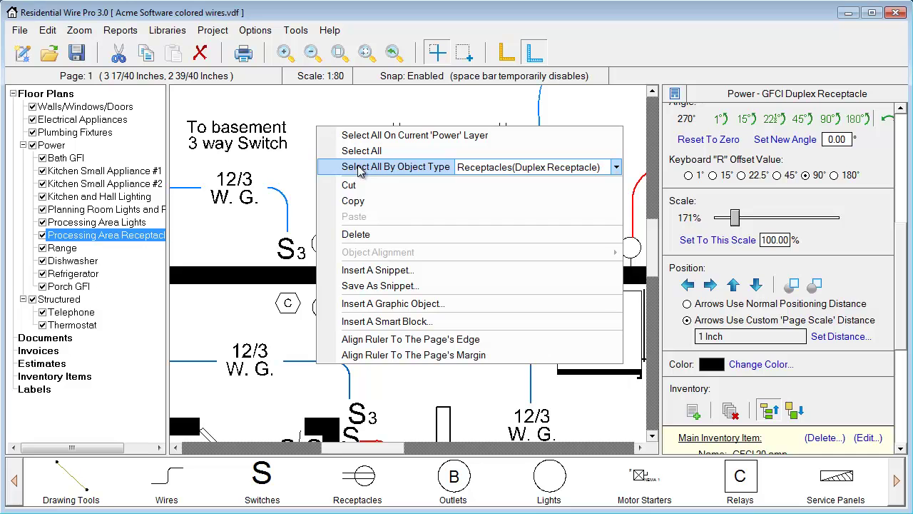
mouse_move(360, 169)
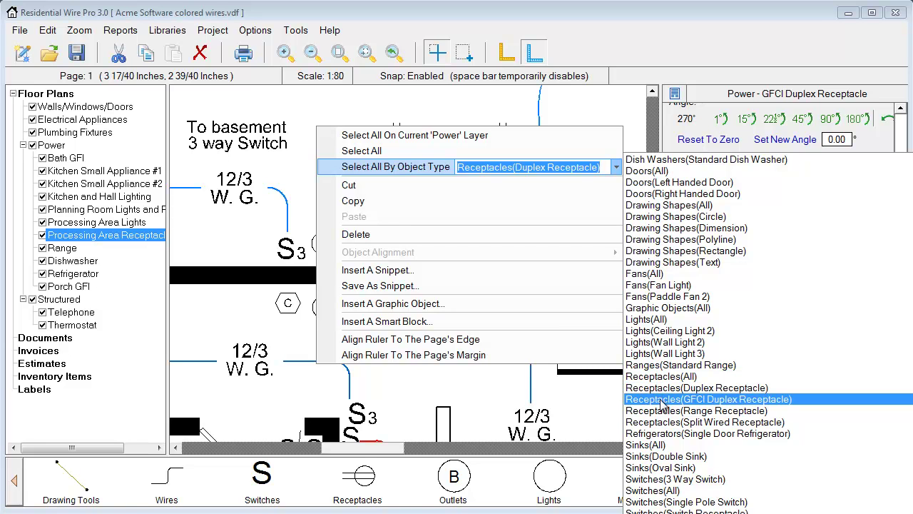
left_click(691, 399)
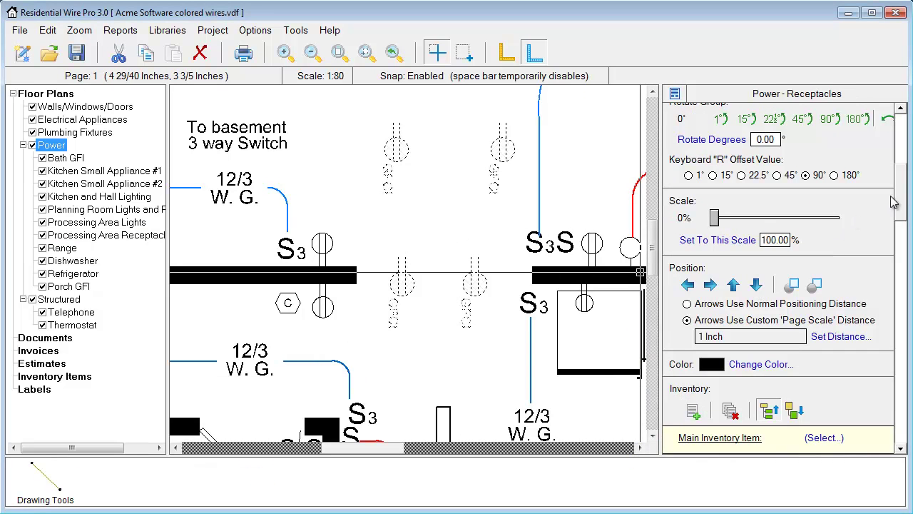
Assign the Ivory GFCI 20 amp item from the GFCI 20 Amp category as main inventory for all selected receptacles
scroll(891, 204, "down", 3)
left_click(820, 369)
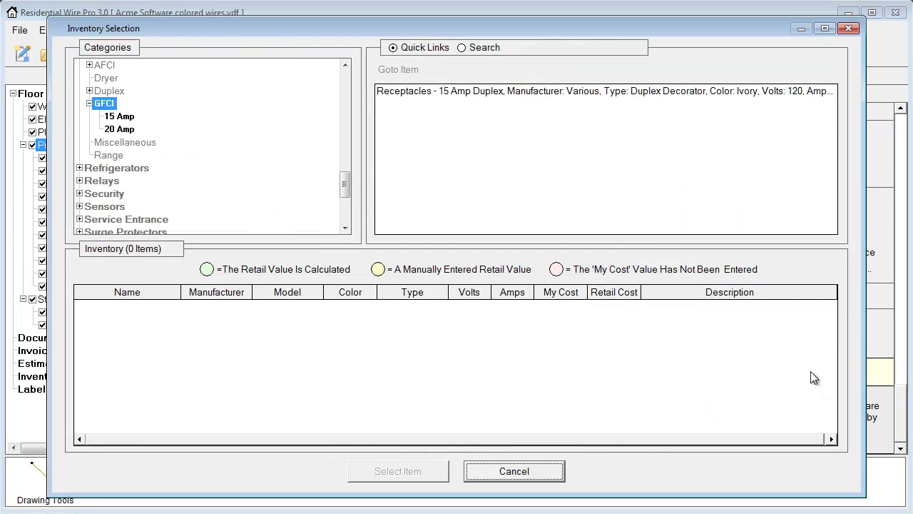
left_click(122, 130)
left_click(136, 306)
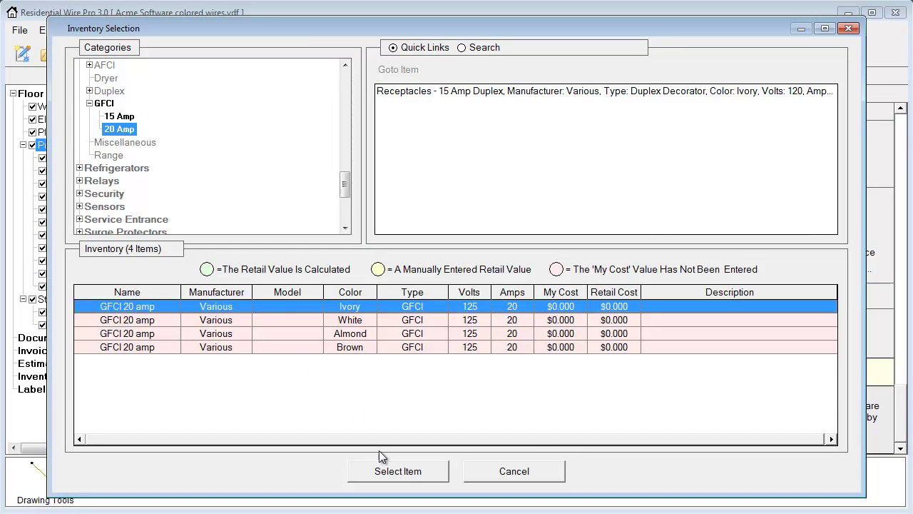
left_click(397, 470)
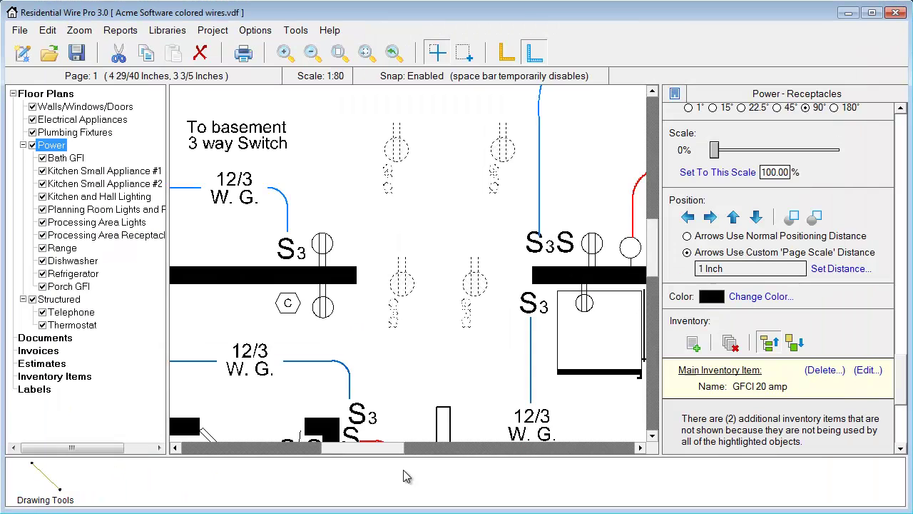
Inspect individual GFCI receptacles around the wall opening to verify their main inventory assignment
left_click(467, 367)
left_click(474, 284)
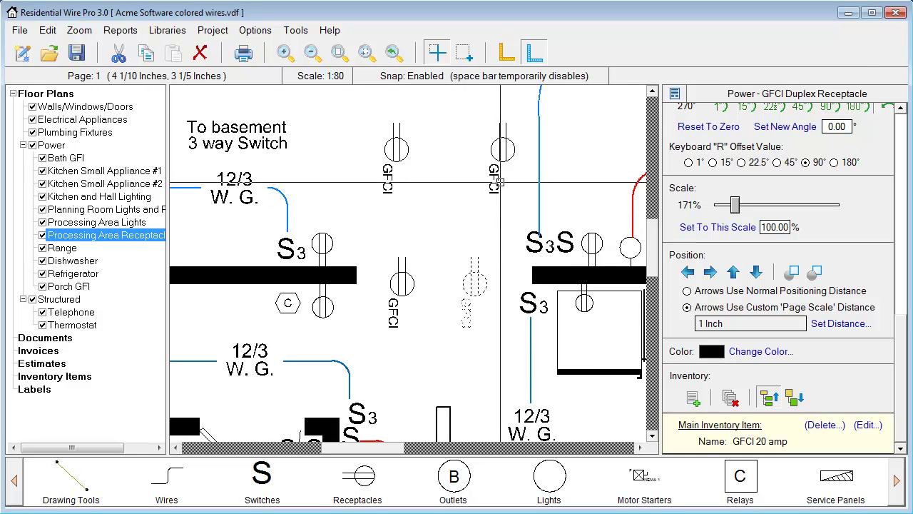
left_click(396, 156)
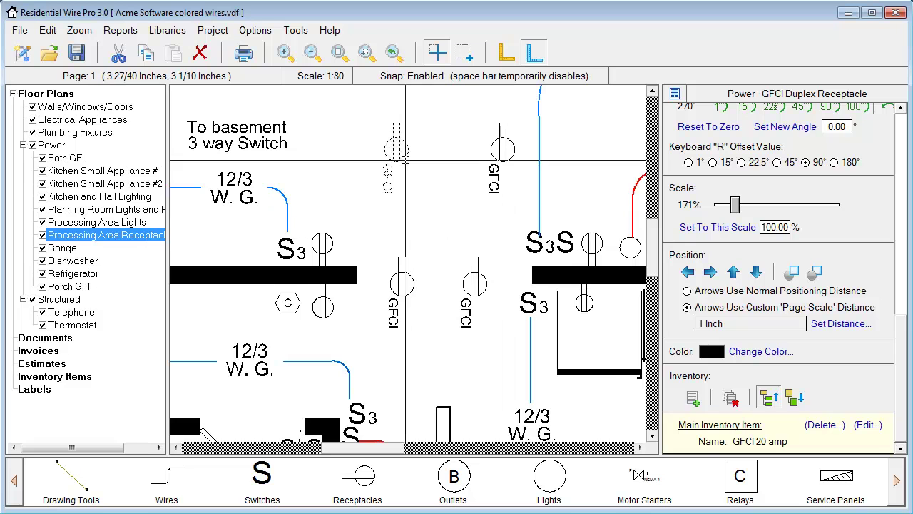
left_click(404, 287)
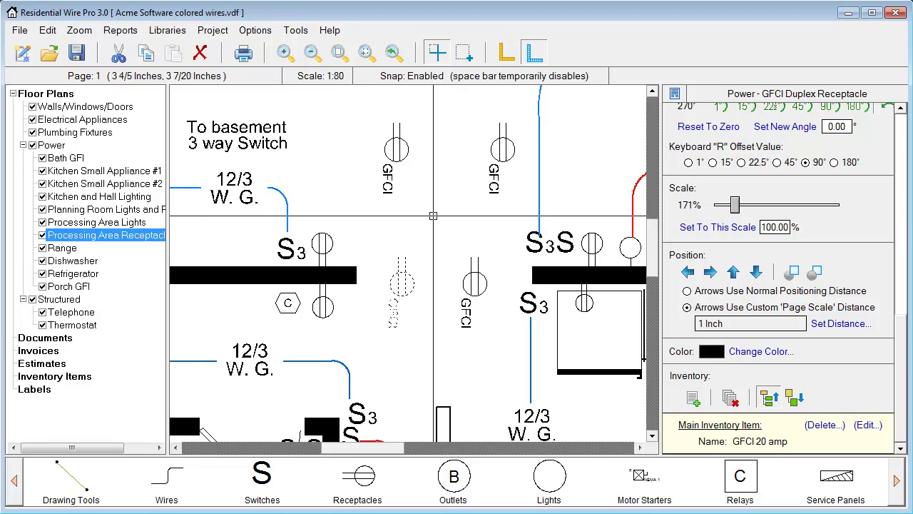
key("Tab")
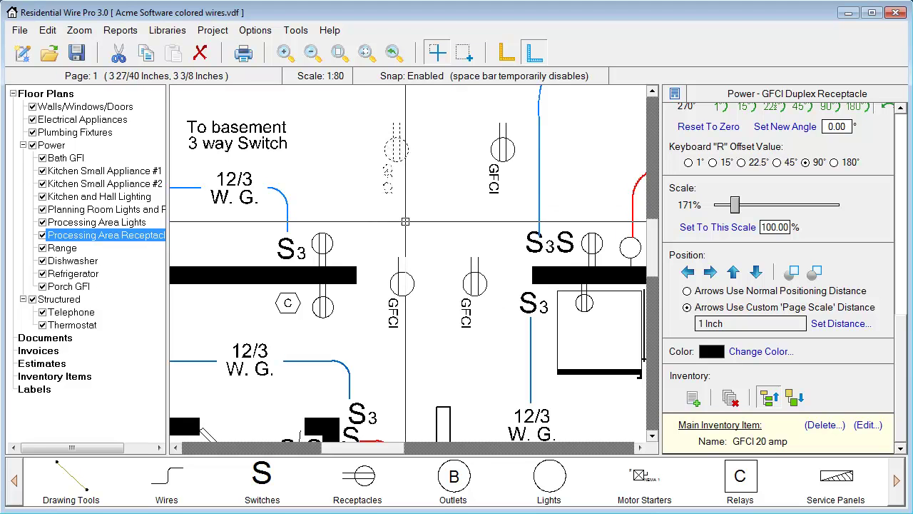
Reselect all GFCI duplex receptacles by object type to access their shared main inventory item
right_click(345, 184)
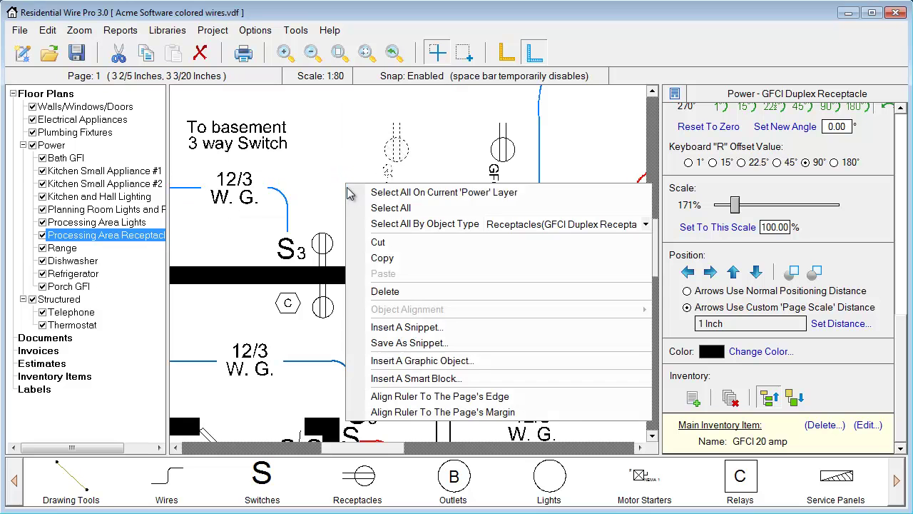
left_click(499, 224)
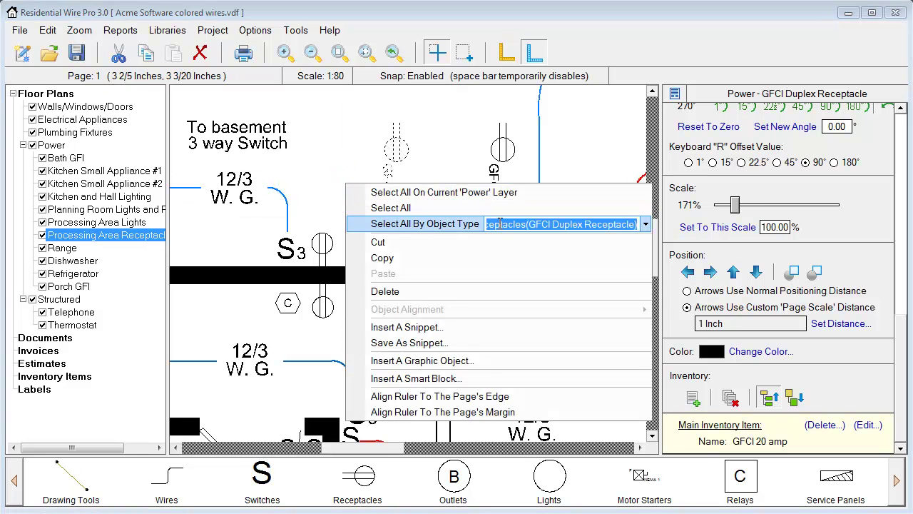
left_click(646, 224)
left_click(722, 400)
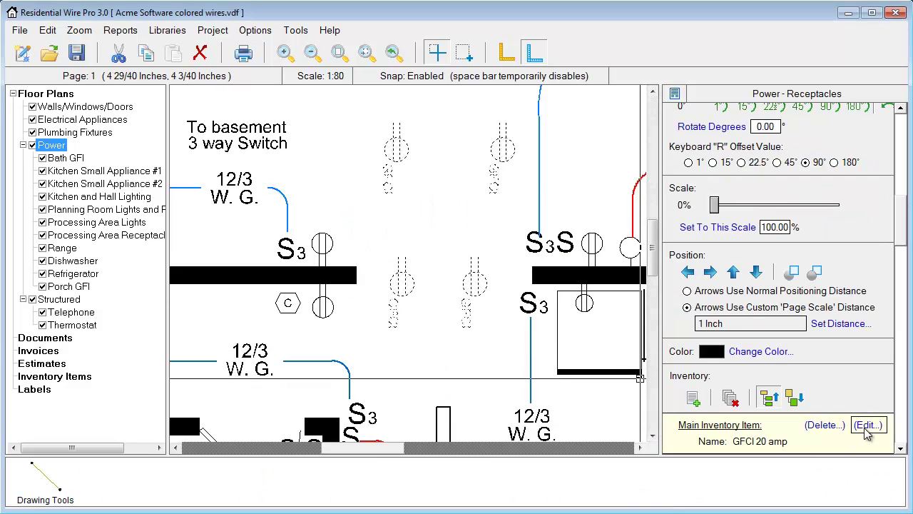
Set My Cost to 3 for the main inventory item of all selected GFCI receptacles, save it and clear the selection
left_click(868, 425)
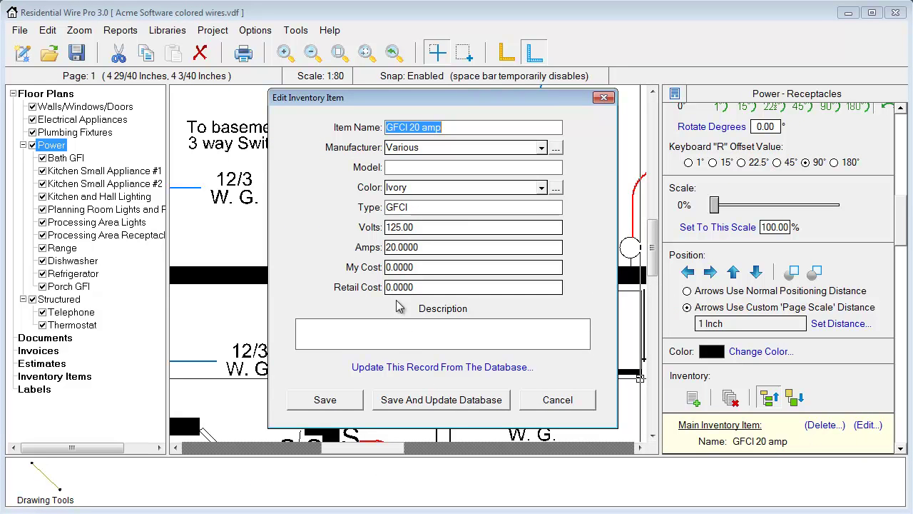
left_click(421, 268)
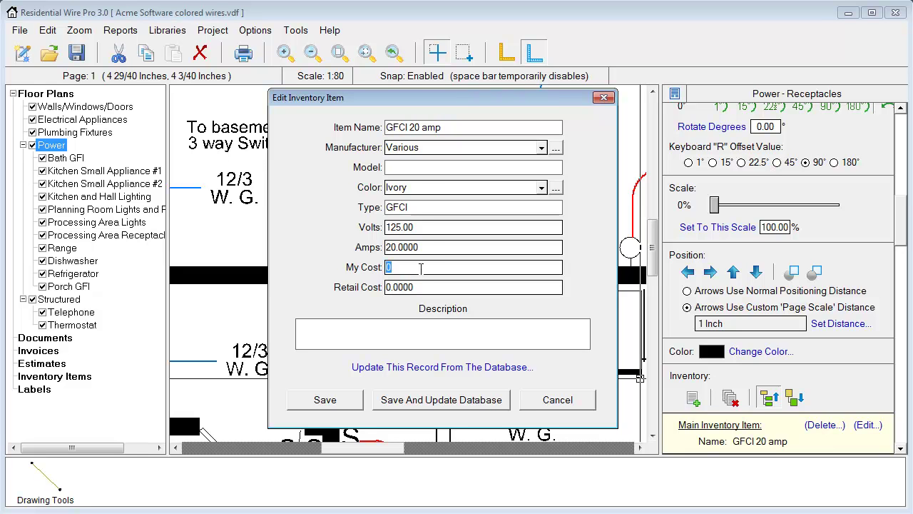
type("3")
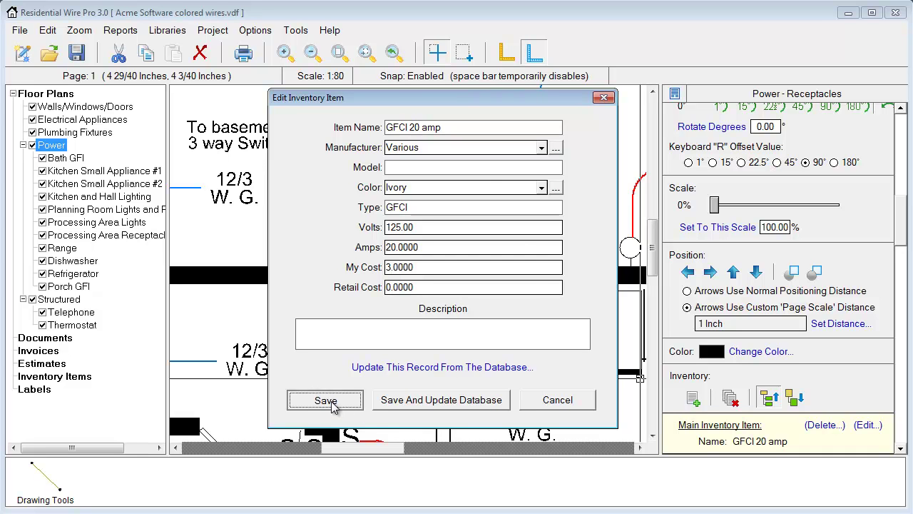
left_click(325, 401)
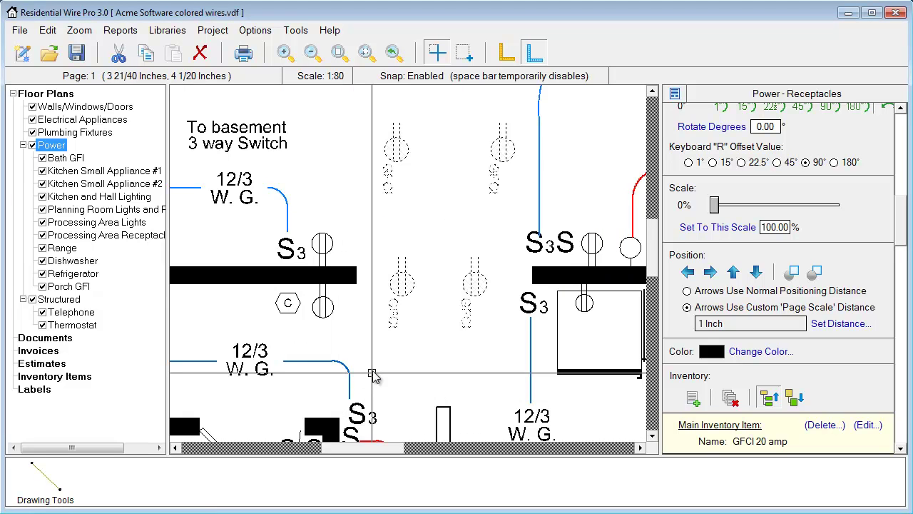
left_click(406, 317)
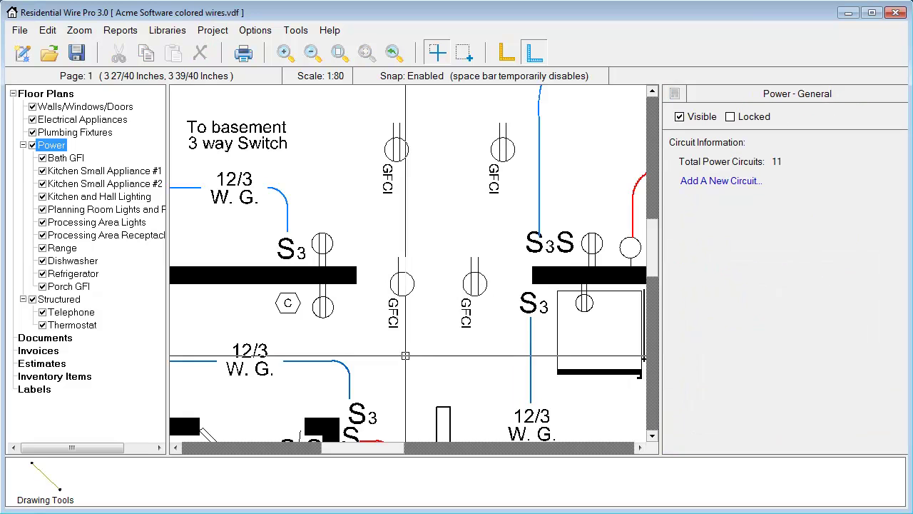
Open the additional inventory for this project and widen its window to show more of the item details
scroll(405, 317, "down", 3)
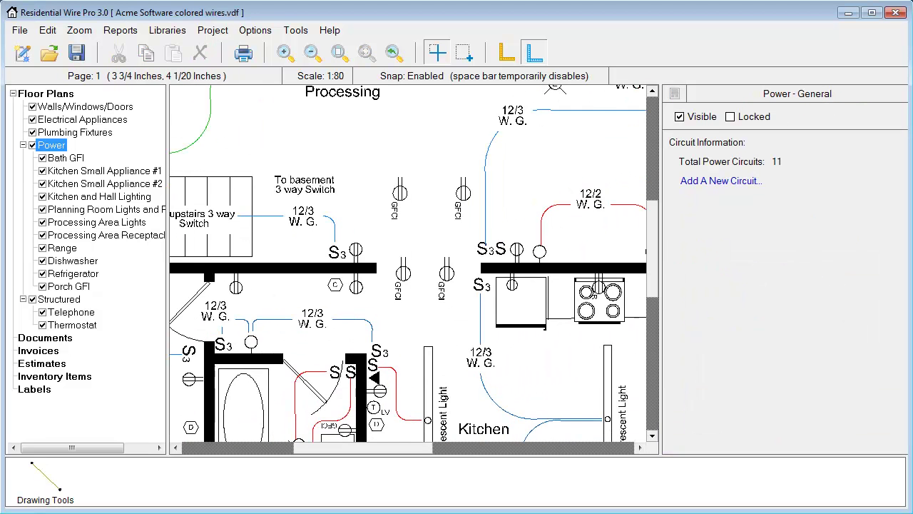
scroll(407, 319, "down", 1)
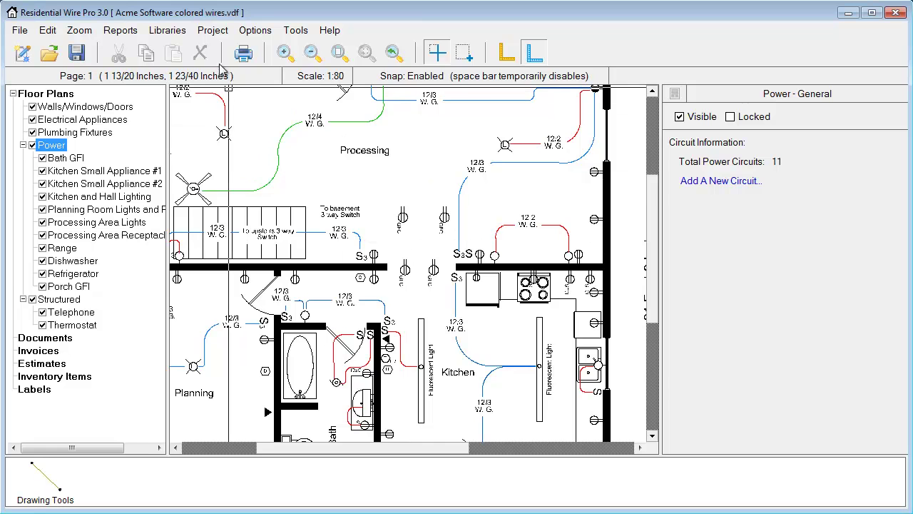
left_click(208, 32)
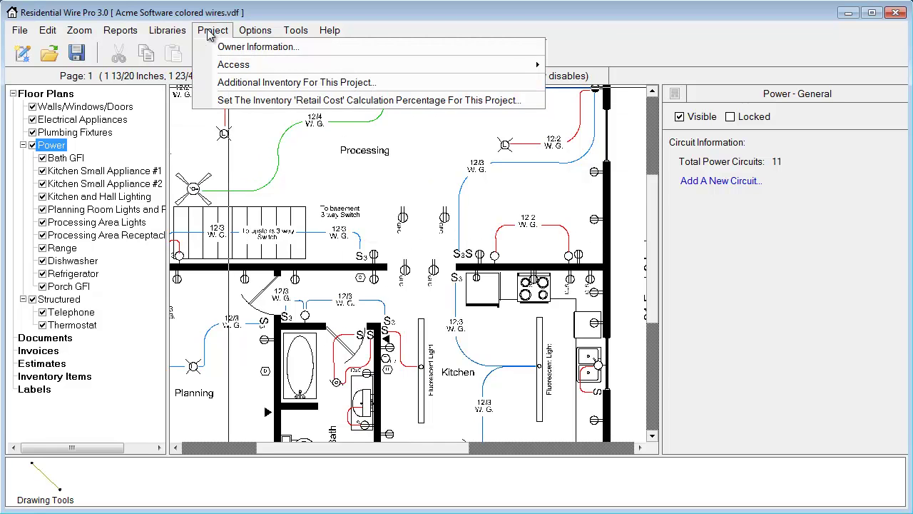
left_click(207, 83)
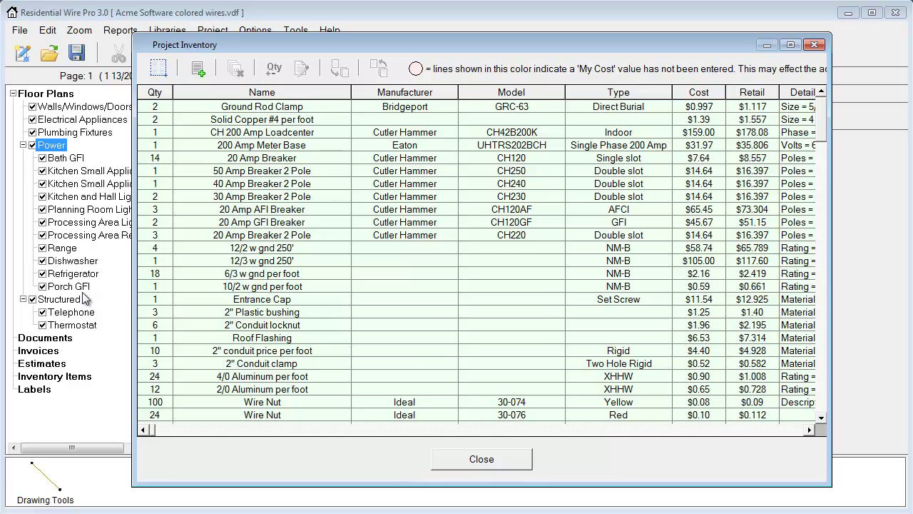
left_click_drag(133, 263, 38, 261)
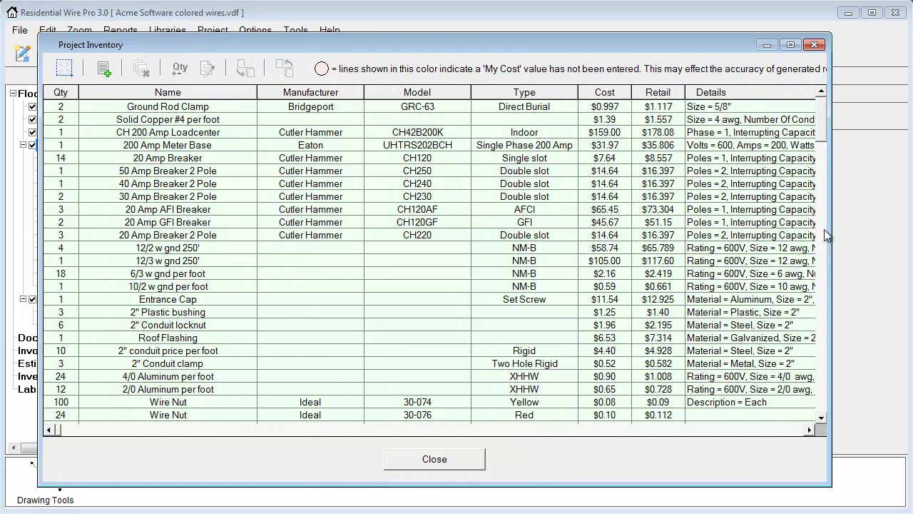
left_click_drag(831, 230, 873, 230)
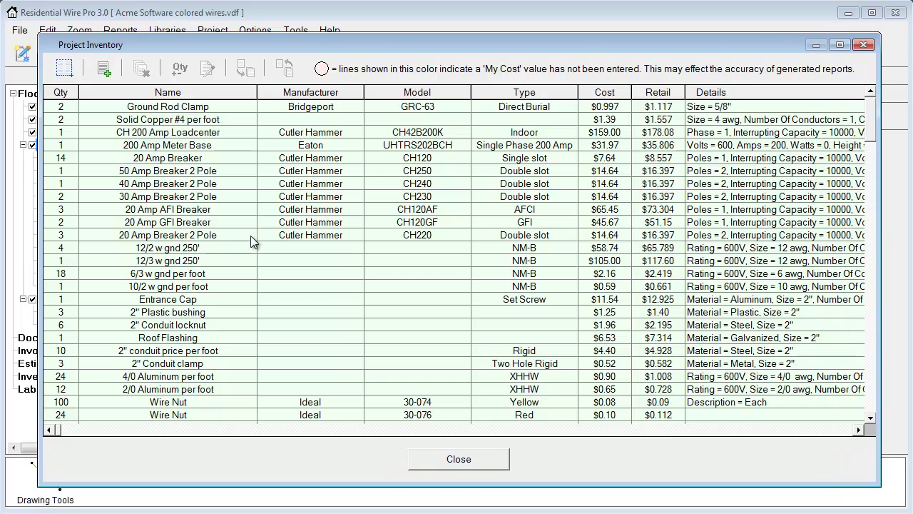
Add the "Labor 1 hour at $12.00/Hr" item from the Labor Per Hour category to the project inventory and select its new line
left_click(103, 69)
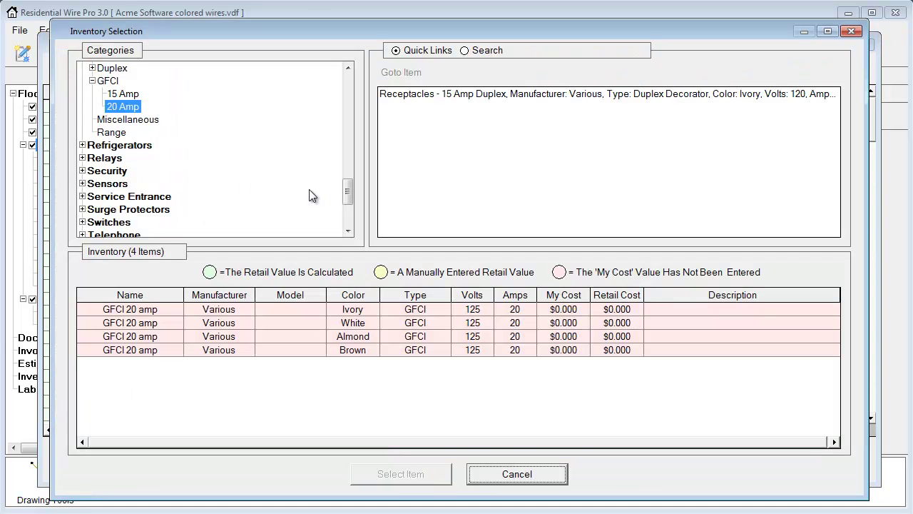
left_click_drag(348, 189, 351, 140)
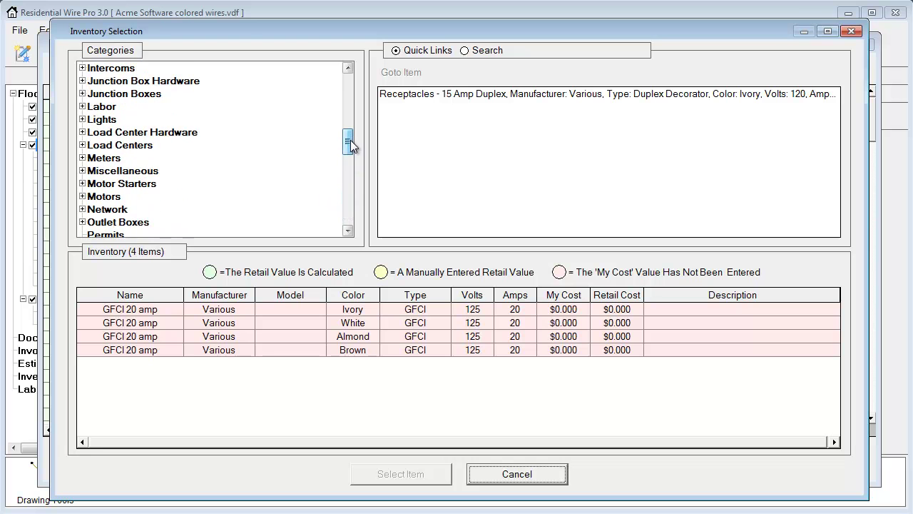
left_click(83, 106)
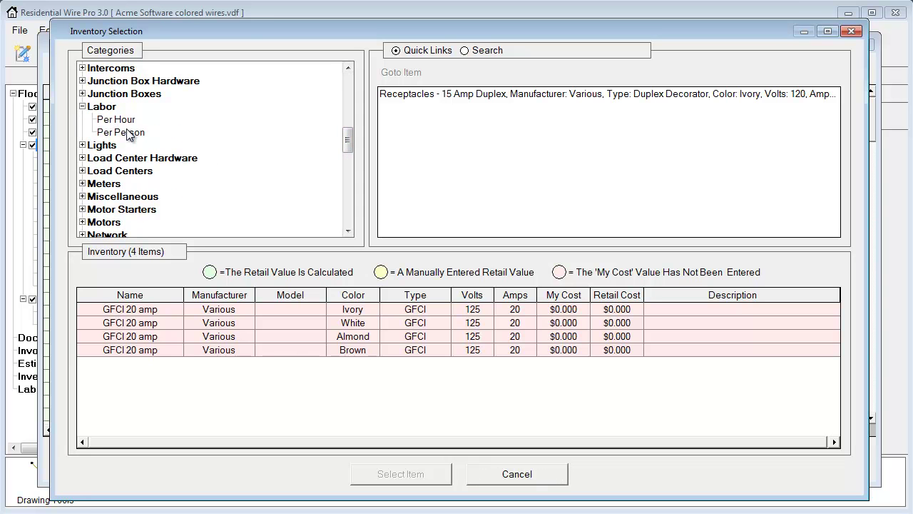
left_click(121, 122)
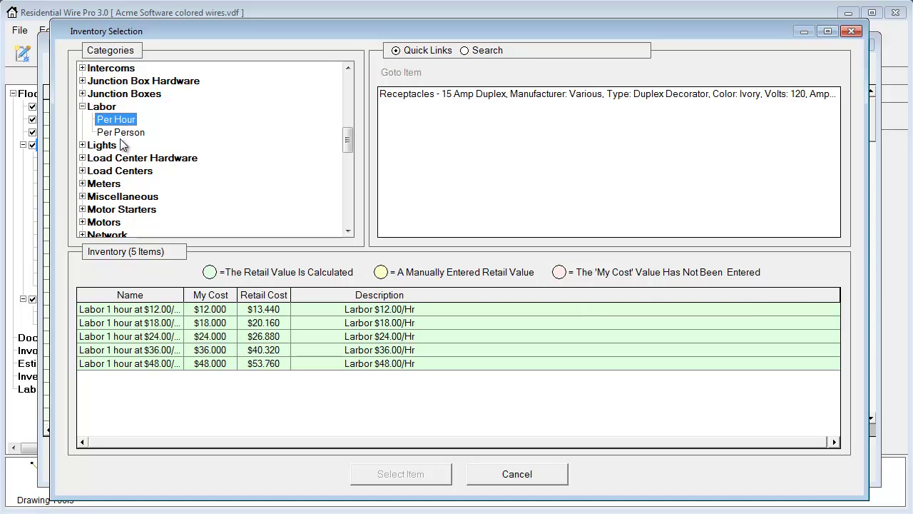
left_click(109, 311)
left_click(387, 473)
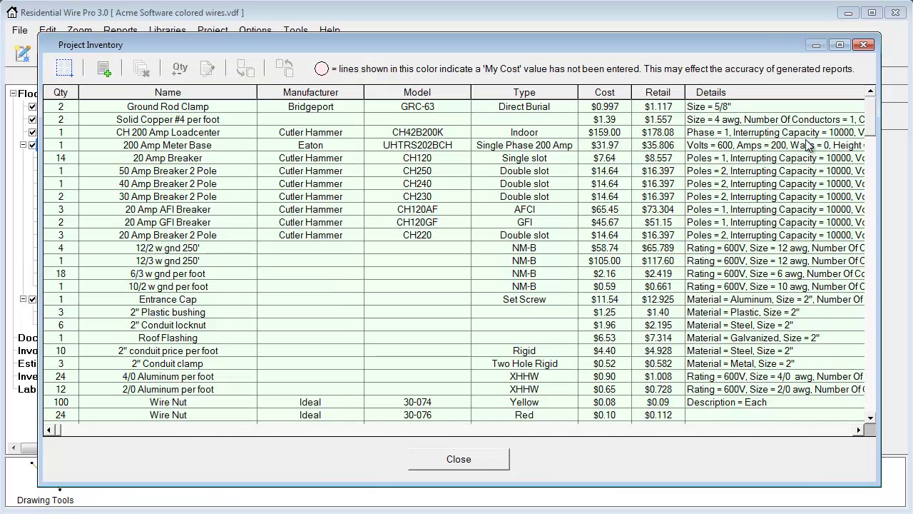
left_click_drag(868, 107, 871, 410)
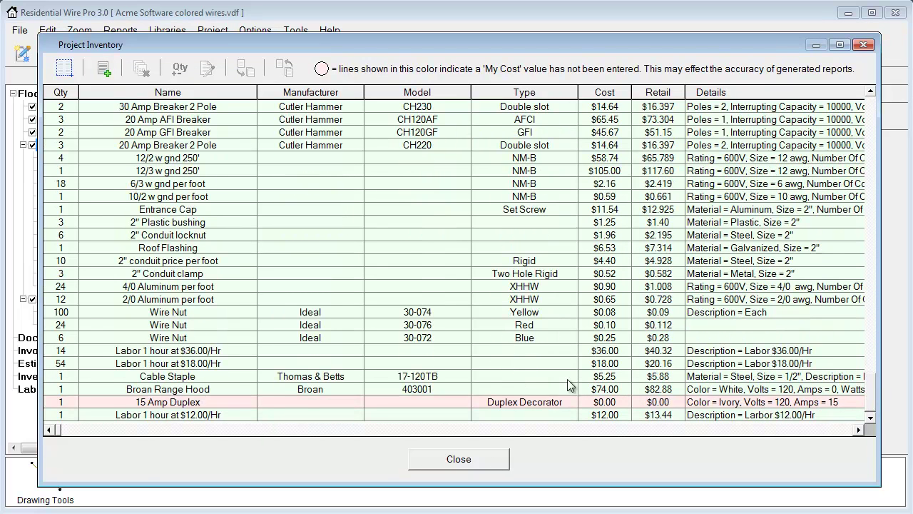
left_click(212, 418)
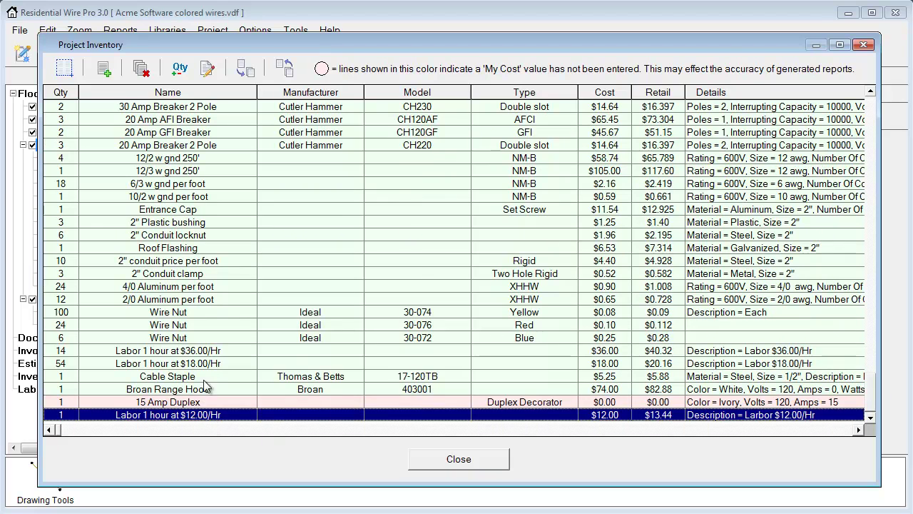
Check the Roof Flashing item's details without changes, set its quantity to 2 and close the project inventory
double_click(180, 247)
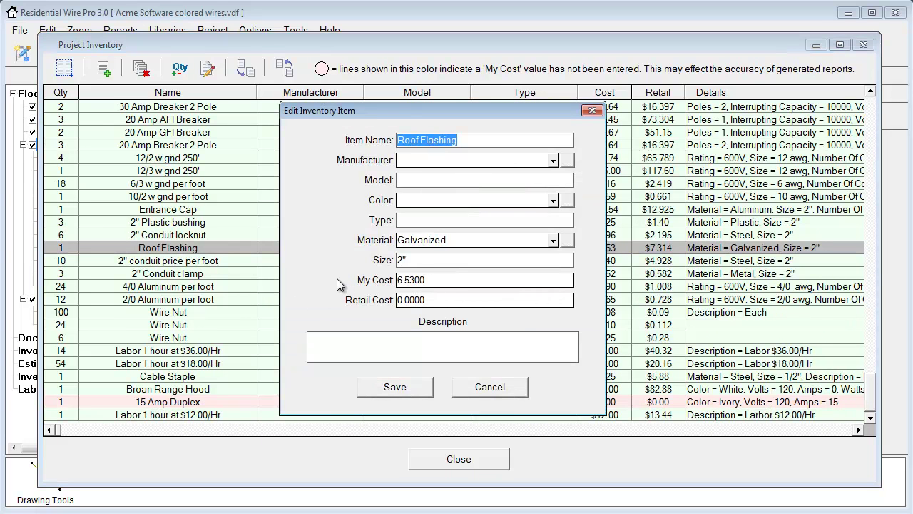
left_click(481, 388)
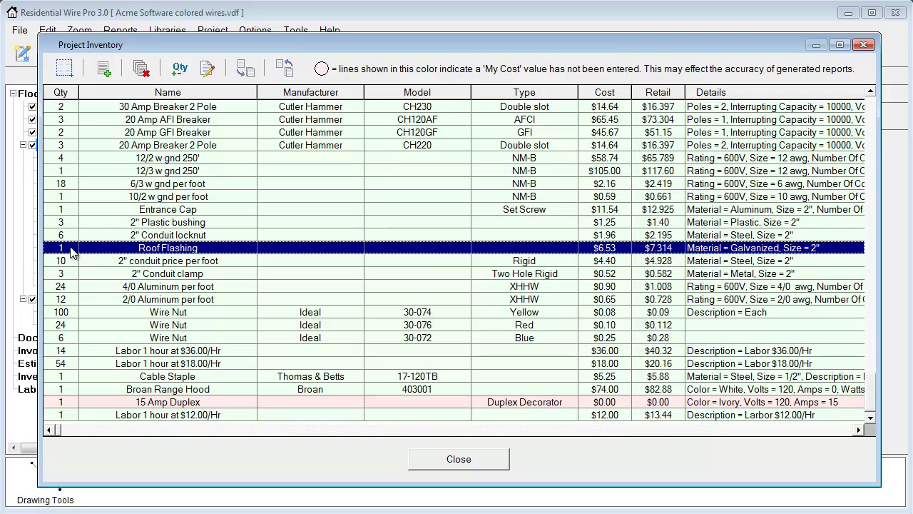
double_click(72, 249)
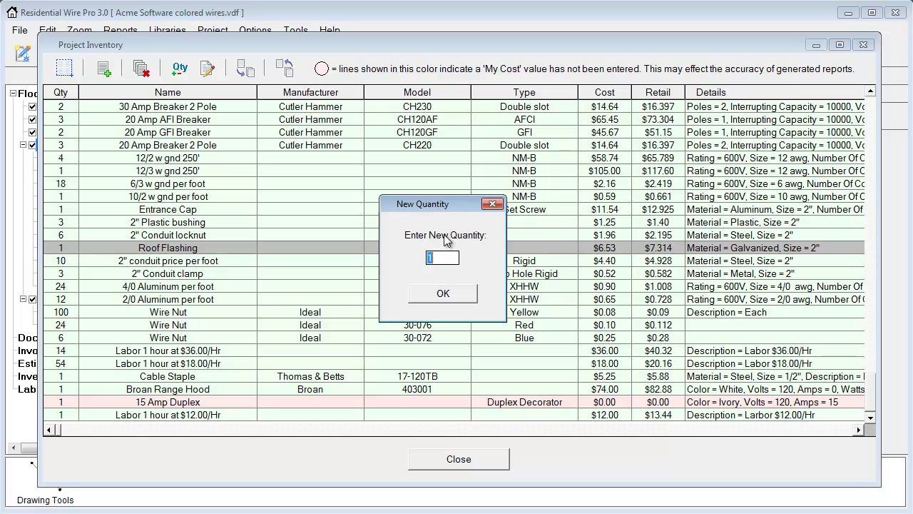
type("2")
left_click(443, 295)
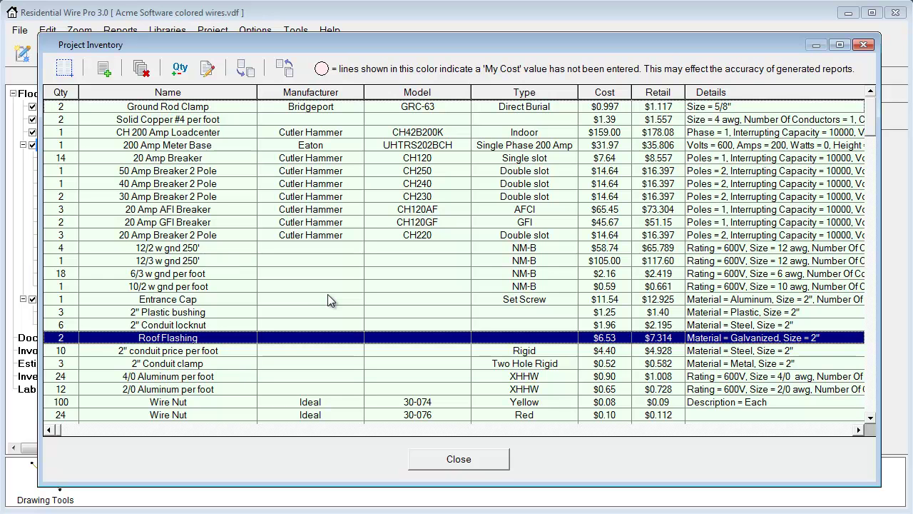
left_click(446, 459)
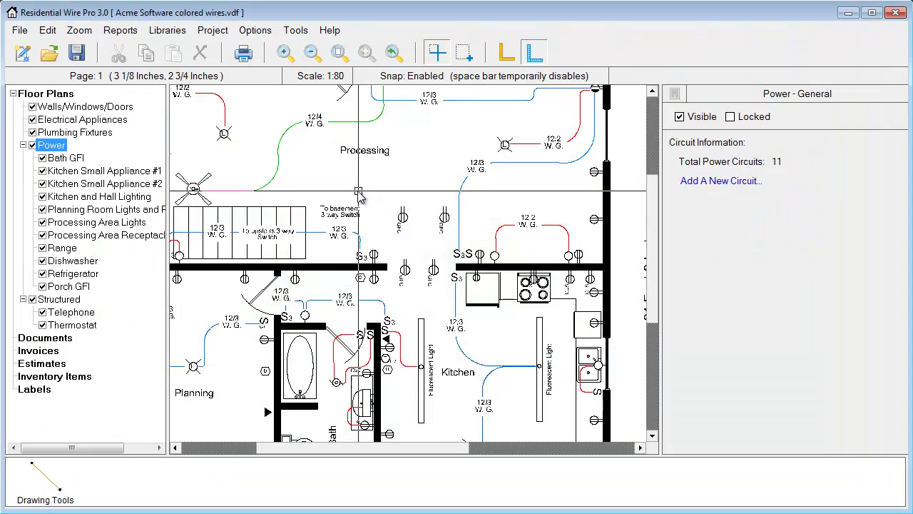
Open the project's Estimate / Bid report and enlarge its page preview
left_click(118, 31)
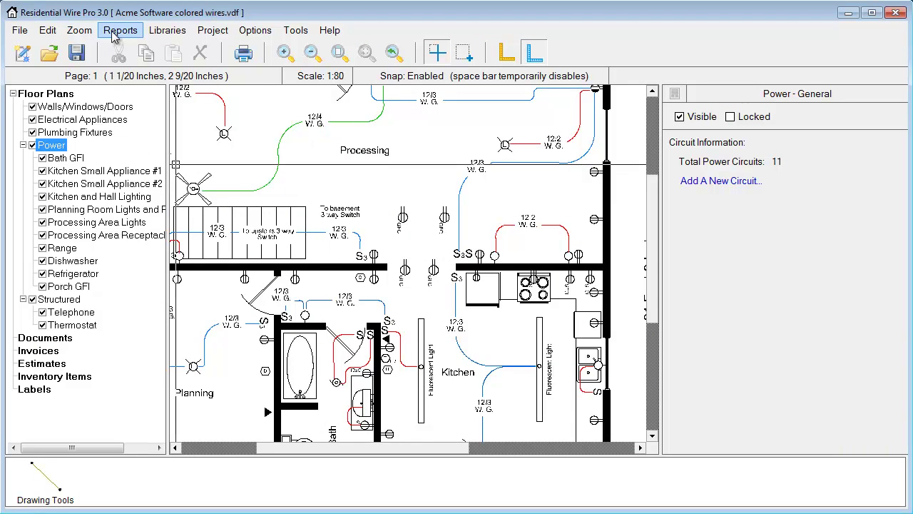
left_click(114, 47)
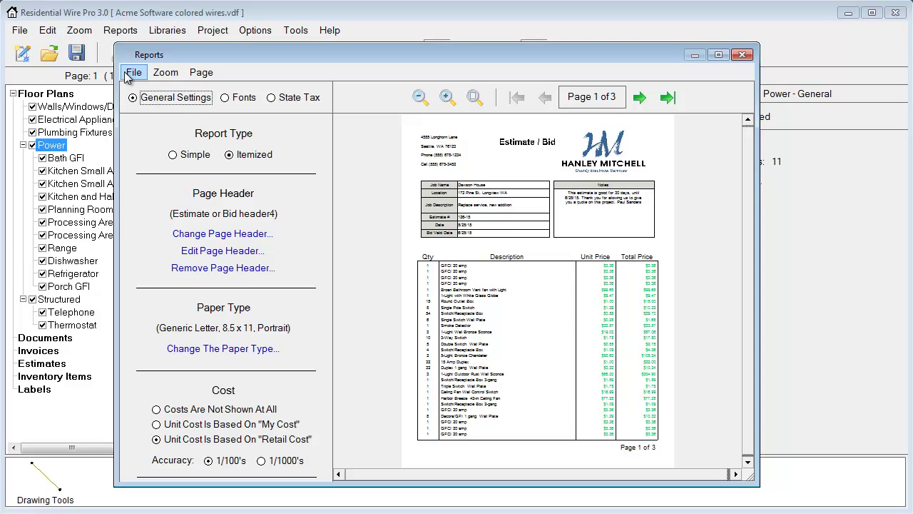
left_click_drag(223, 55, 220, 39)
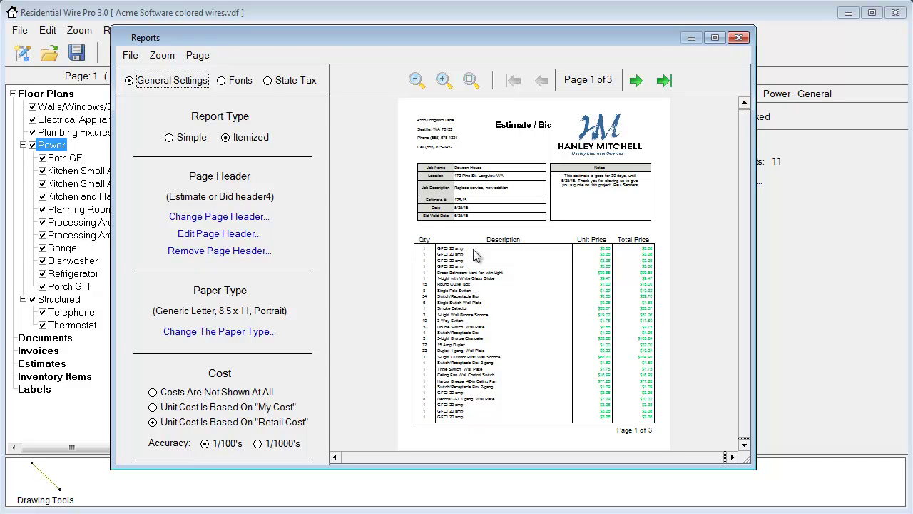
left_click(443, 80)
left_click(443, 80)
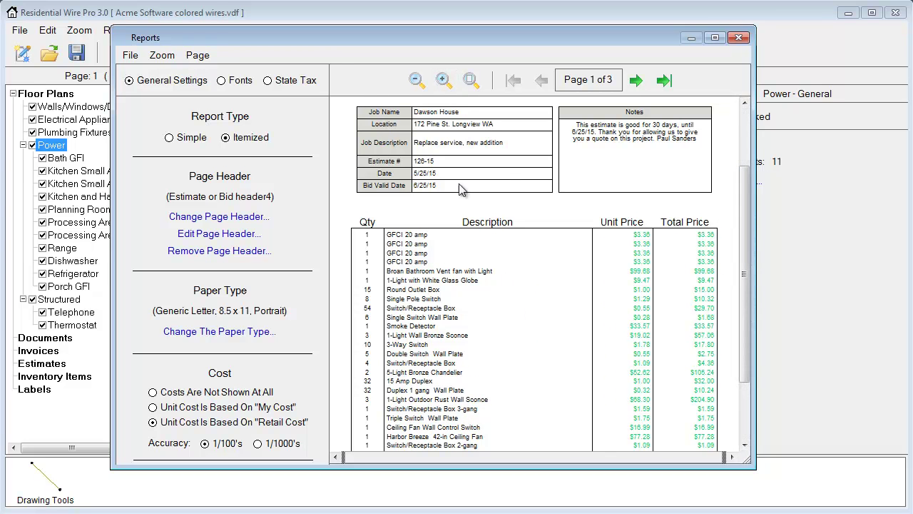
Compare the Simple and Itemized report types, then review the itemized estimate from its header through the totals on page 3
left_click(173, 140)
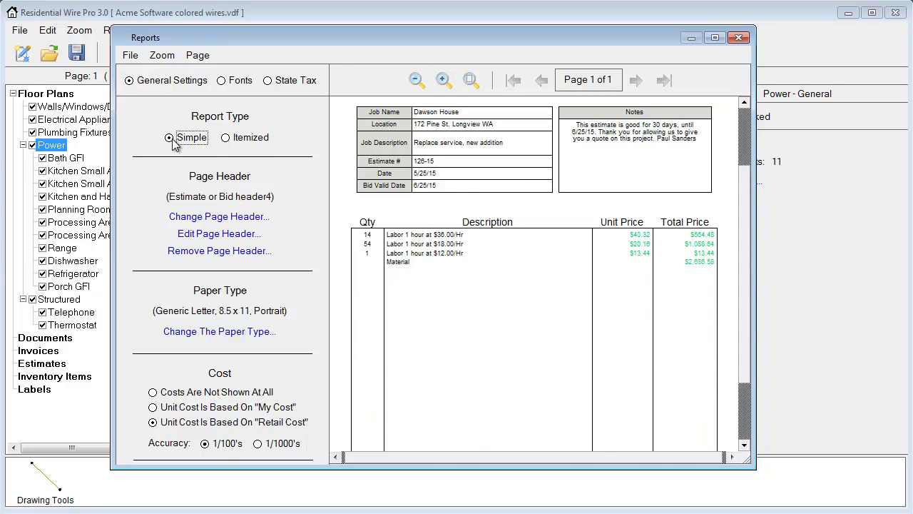
left_click(226, 138)
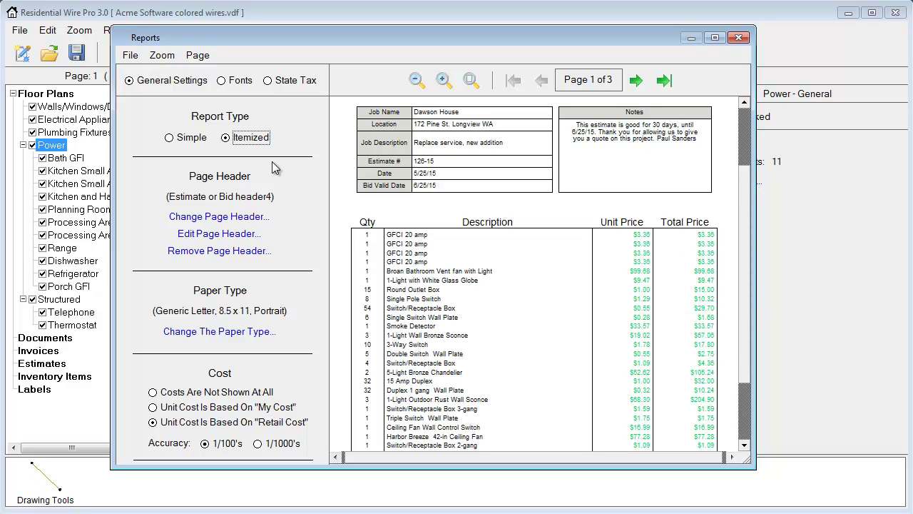
scroll(742, 157, "up", 2)
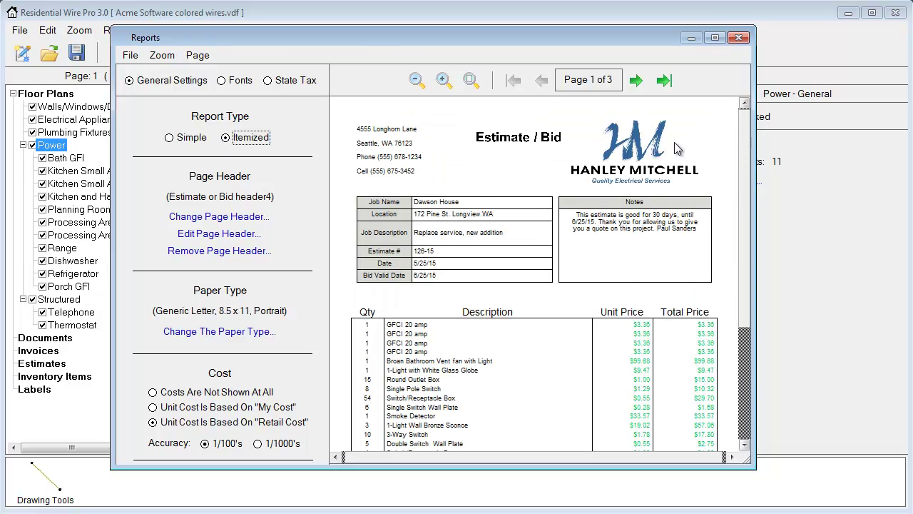
left_click(635, 82)
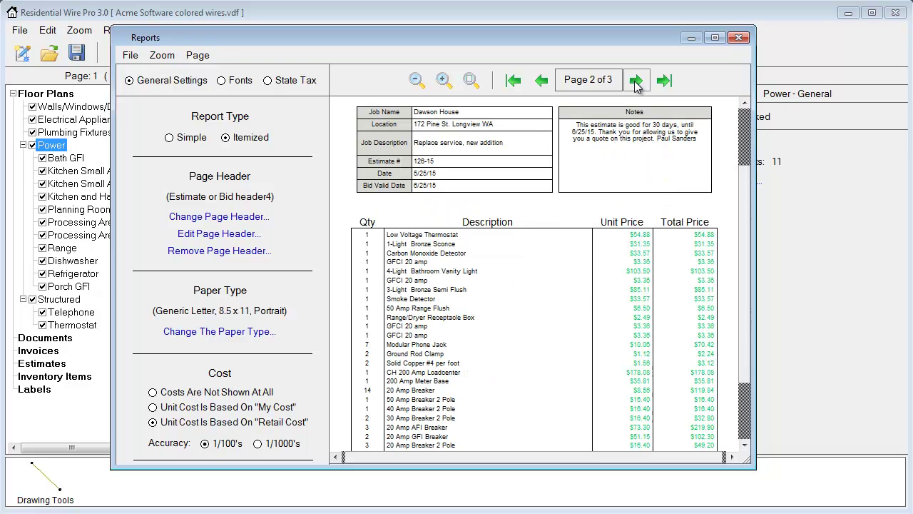
left_click(636, 81)
left_click_drag(742, 173, 742, 271)
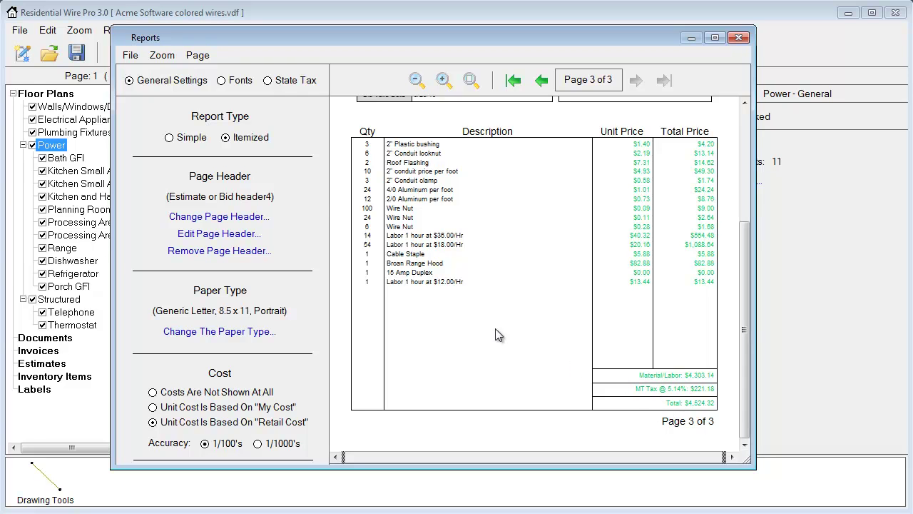
Exclude state tax from the report in the State Tax settings and check the totals on the last page
left_click(267, 81)
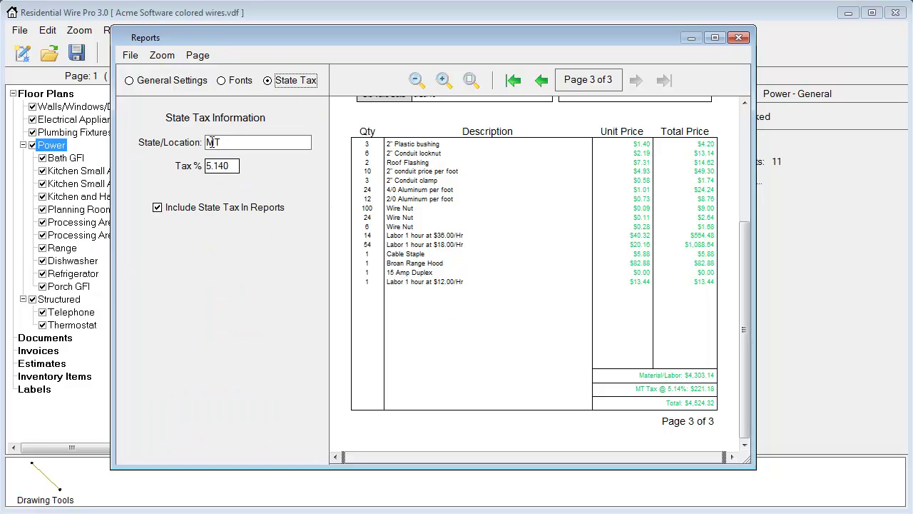
left_click(157, 207)
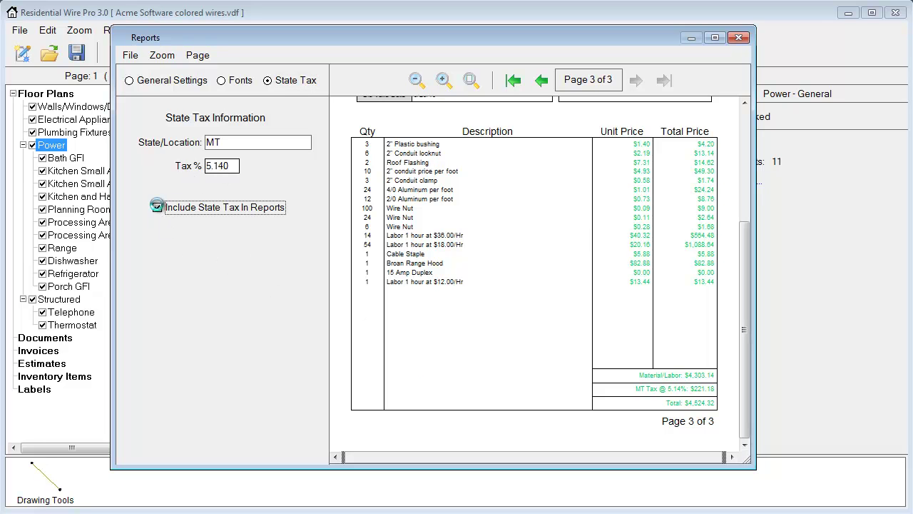
scroll(744, 324, "down", 2)
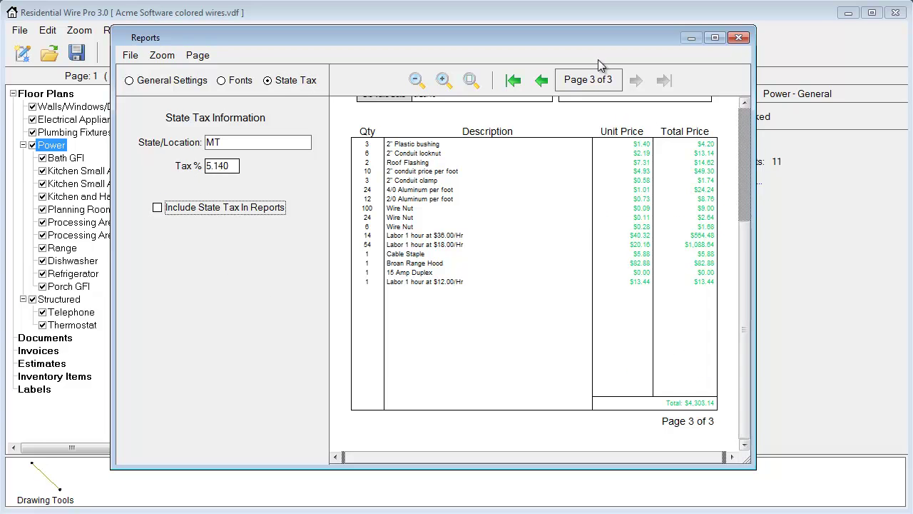
Include state tax in the reports again, then compare the cost display options, ending with unit cost based on "Retail Cost"
left_click(157, 207)
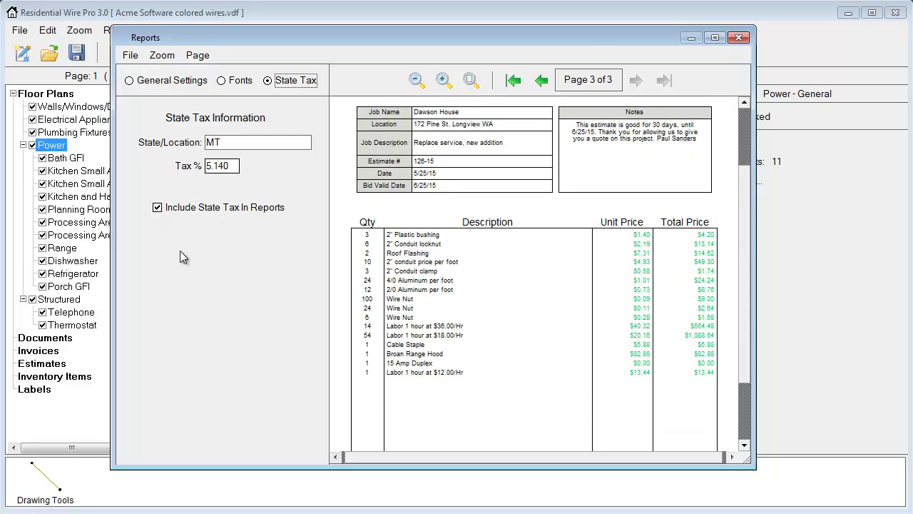
left_click(129, 81)
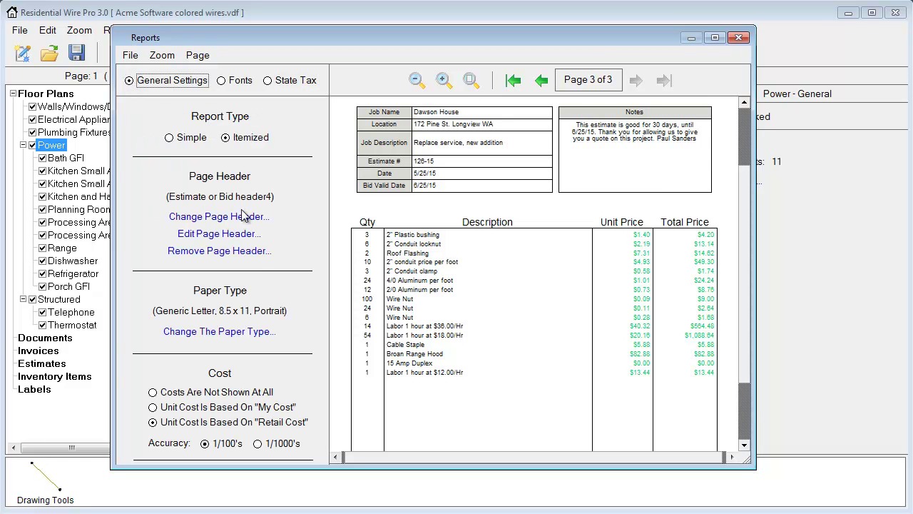
left_click(152, 392)
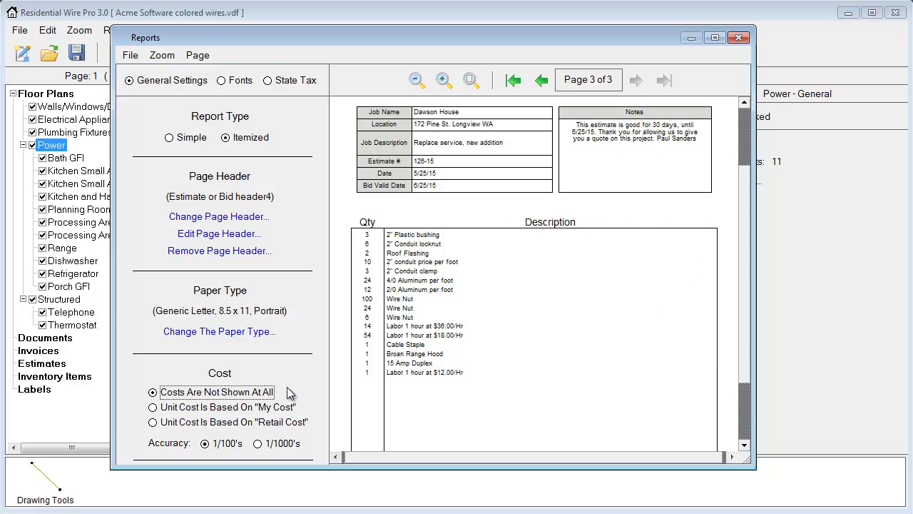
left_click(153, 407)
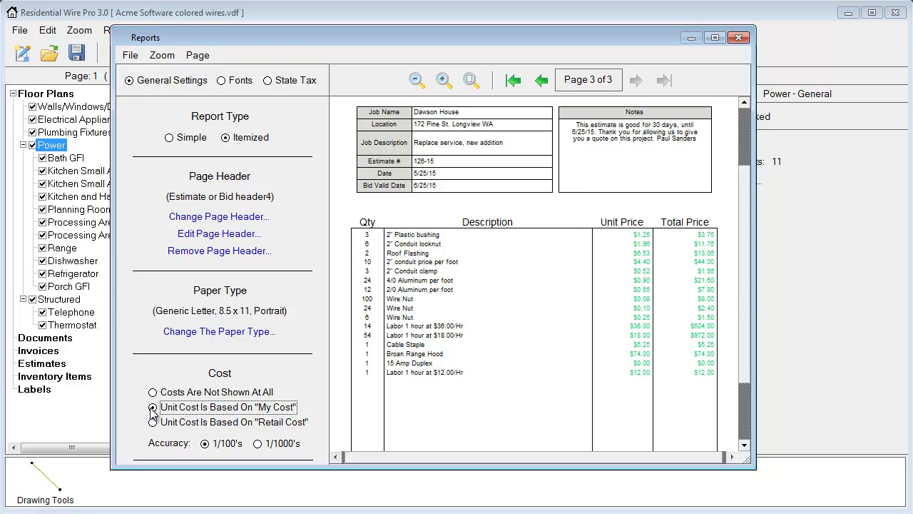
left_click(153, 422)
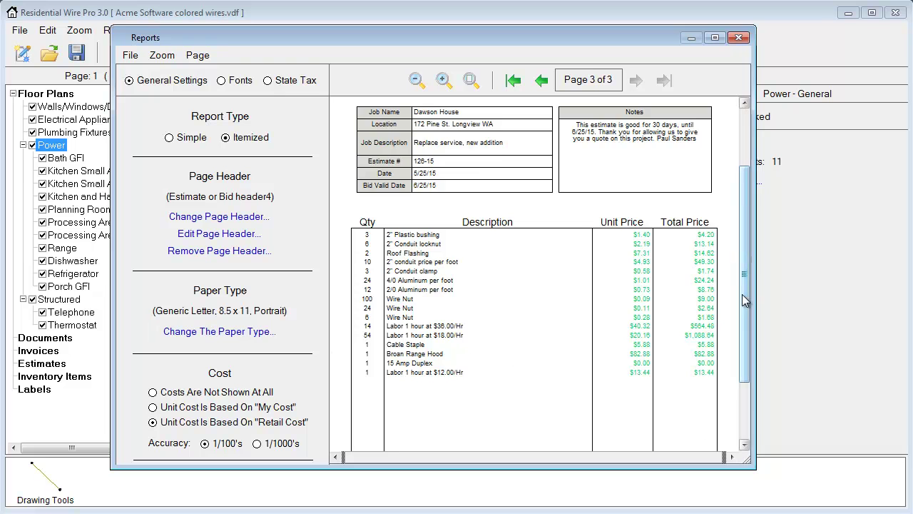
Open the report's page header for editing and check the Job Name text without changing it
scroll(741, 285, "up", 2)
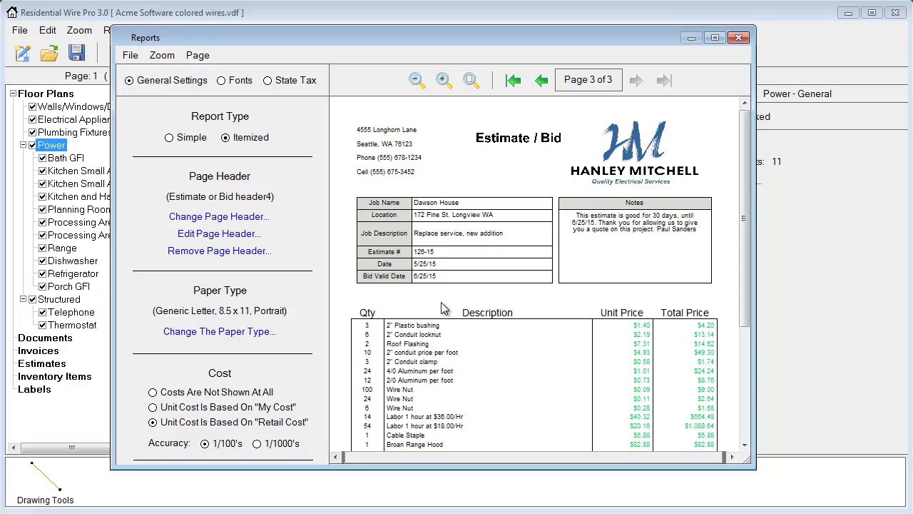
left_click(189, 240)
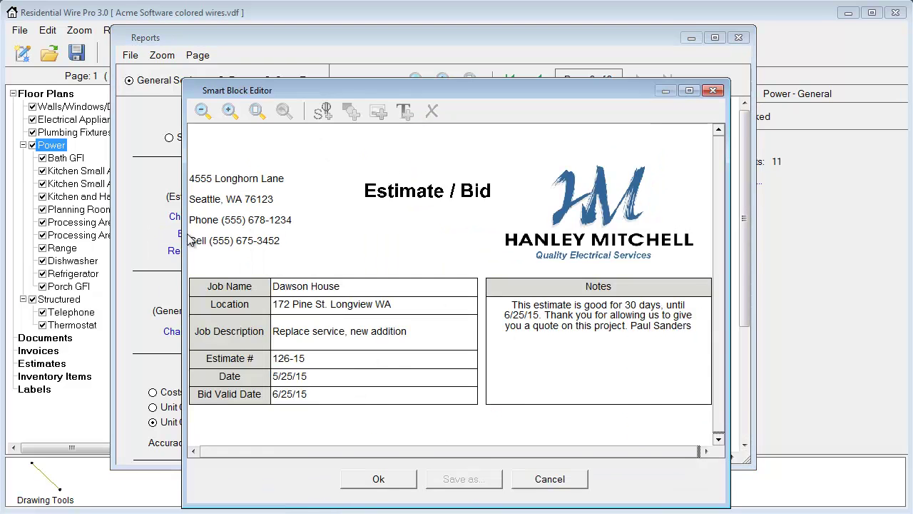
left_click(323, 86)
double_click(304, 264)
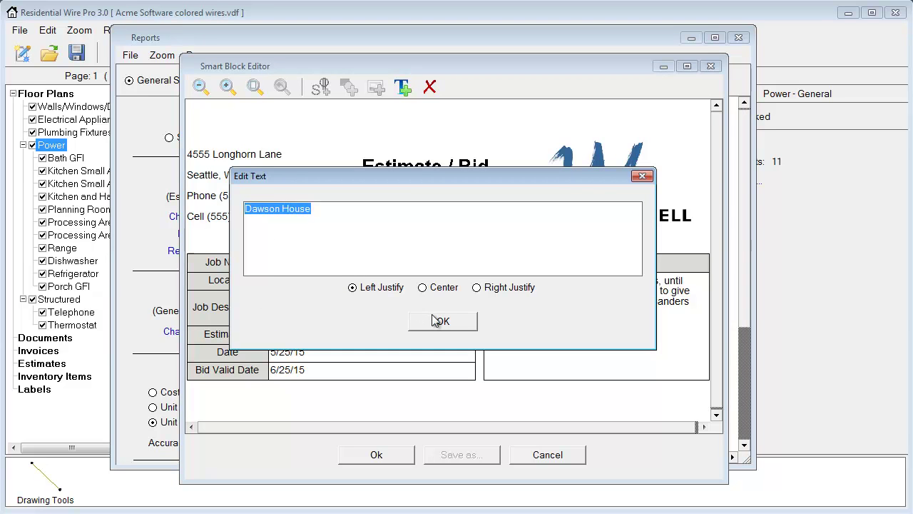
left_click(444, 321)
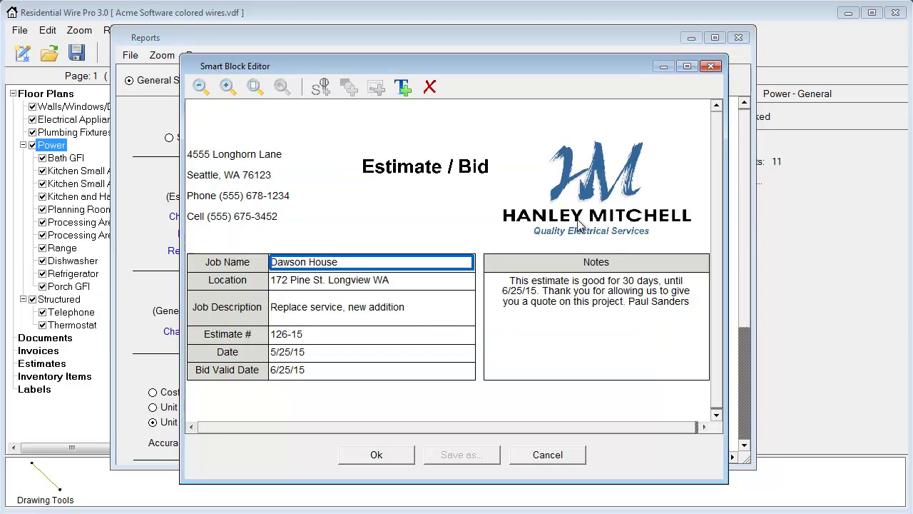
Open the image file selection for the header's company logo and cancel it without choosing a replacement
left_click(601, 200)
double_click(602, 178)
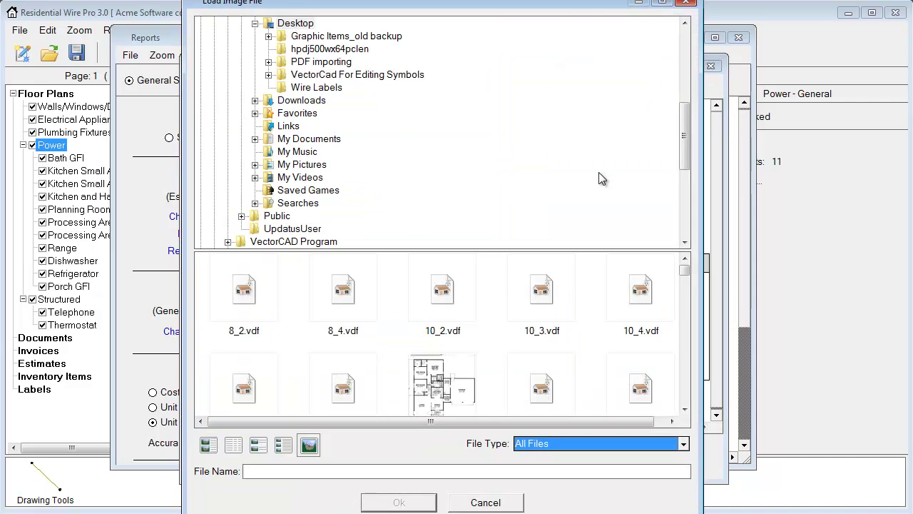
left_click_drag(660, 4, 555, 28)
left_click(481, 453)
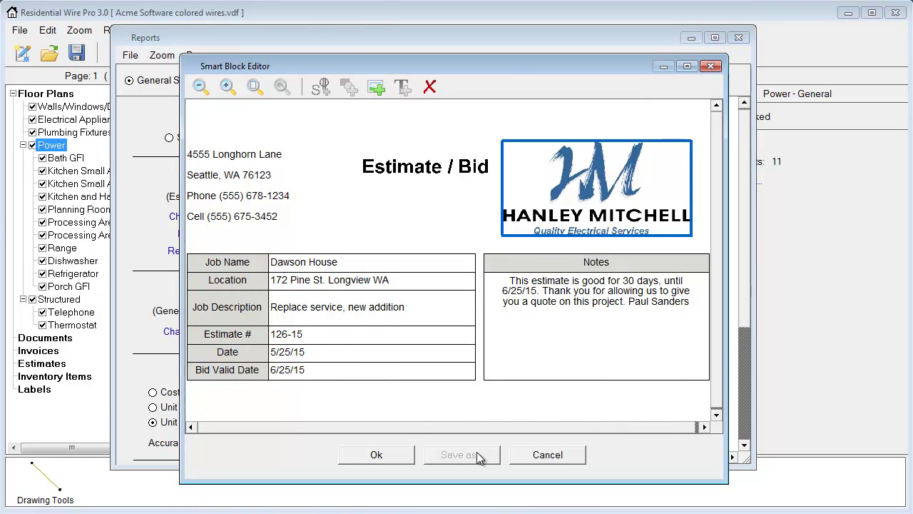
Clear the Job Name, Location and Job Description texts in the page header
left_click(350, 266)
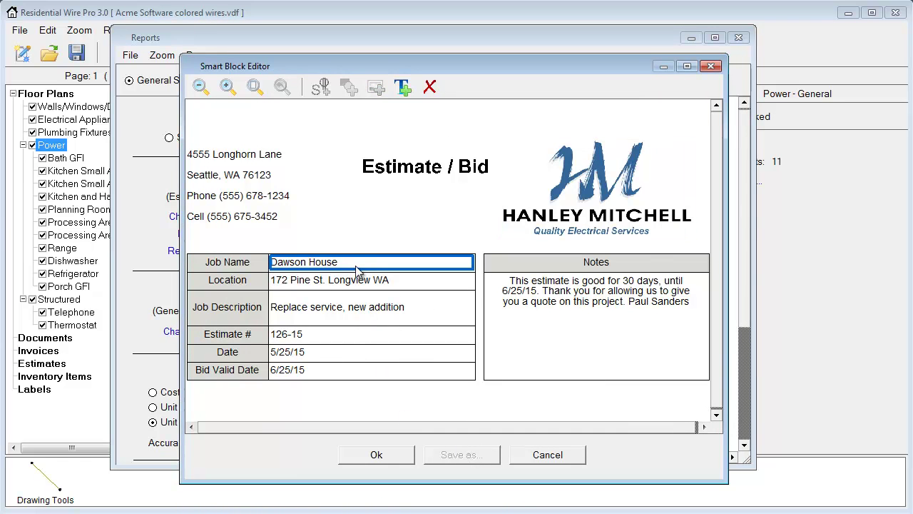
double_click(354, 265)
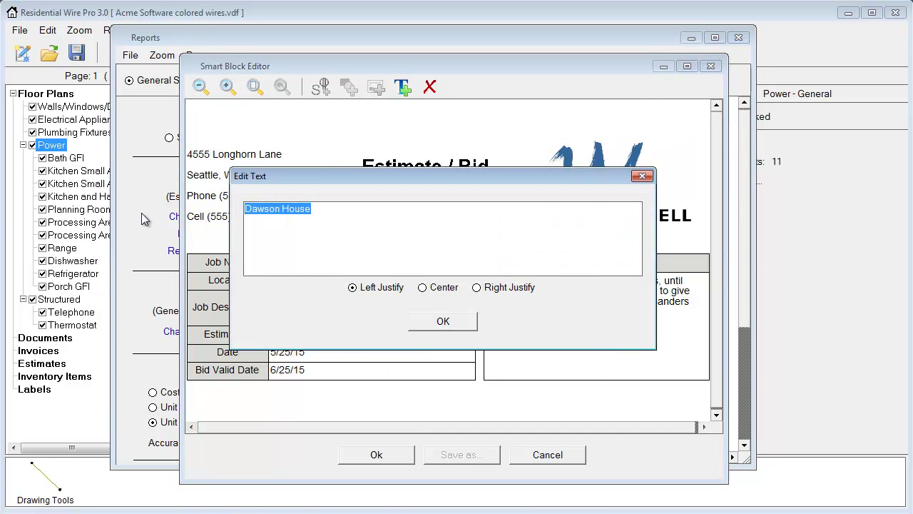
key("BackSpace")
left_click(440, 321)
double_click(331, 281)
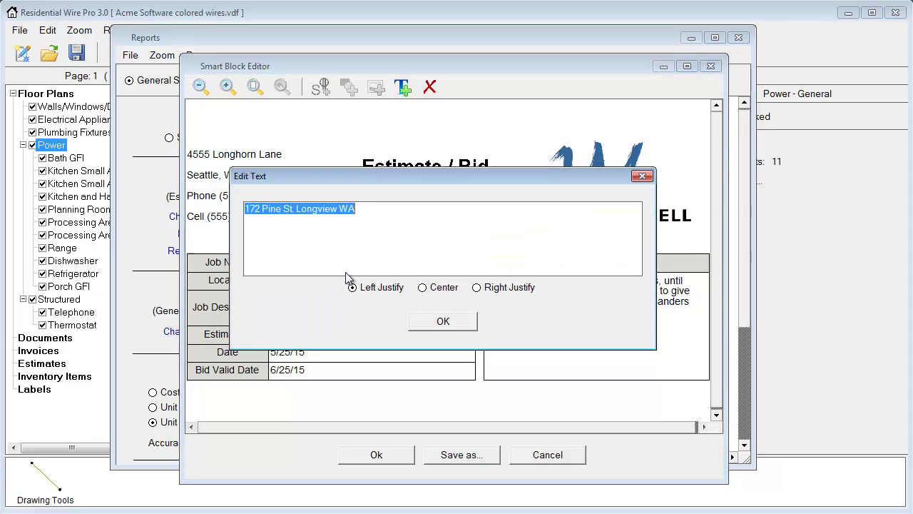
key("BackSpace")
left_click(440, 321)
double_click(330, 314)
key("BackSpace")
left_click(442, 322)
Clear the Estimate #, Date and Bid Valid Date texts in the page header
double_click(330, 335)
key("BackSpace")
left_click(436, 321)
double_click(337, 357)
key("BackSpace")
left_click(438, 320)
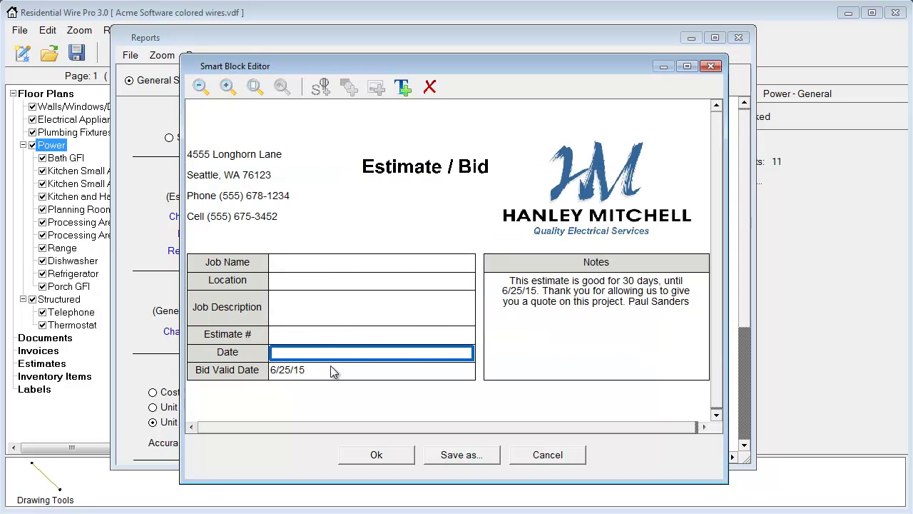
left_click(332, 371)
double_click(332, 371)
key("BackSpace")
left_click(439, 320)
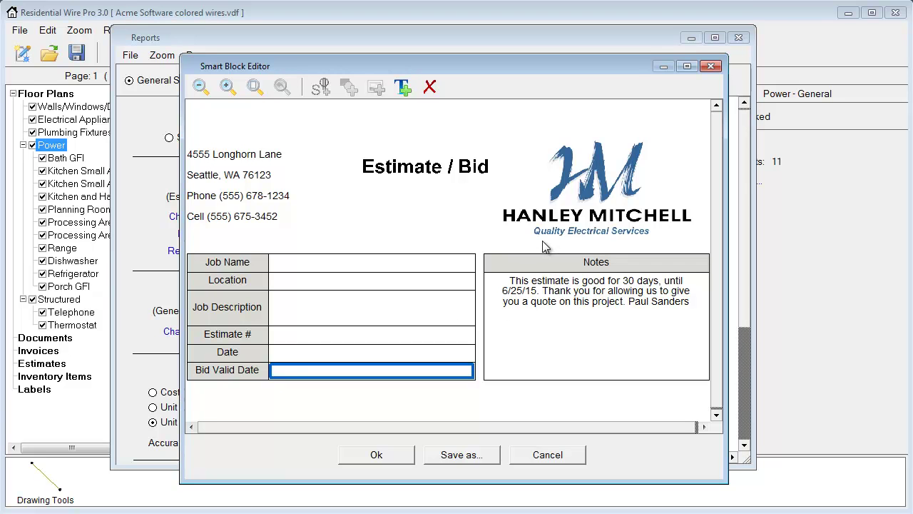
Save the modified header as a smart block file named Myheader in the Temp folder and apply it to the report
left_click(475, 452)
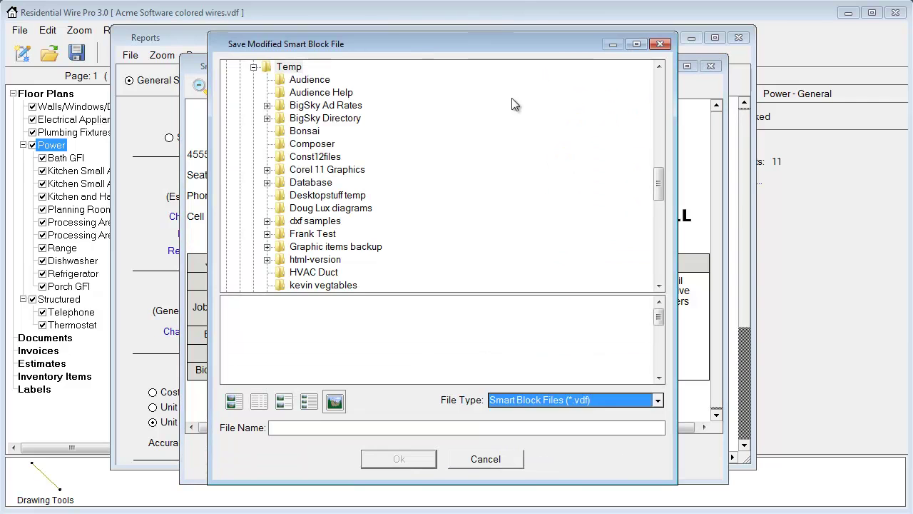
left_click(309, 427)
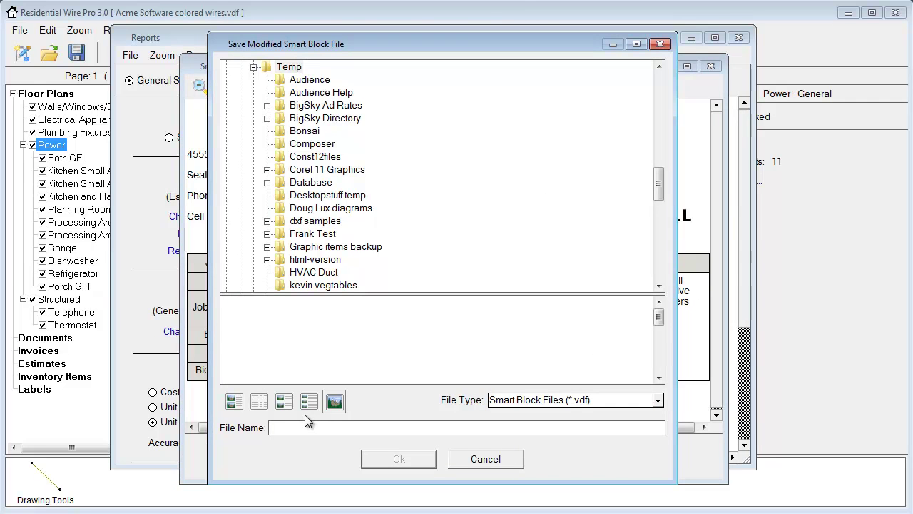
type("Myheader")
left_click(398, 459)
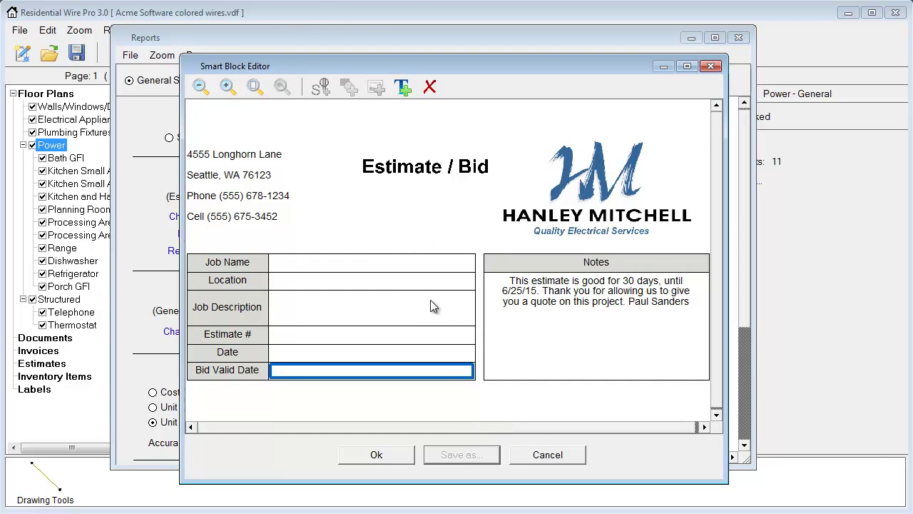
left_click(377, 455)
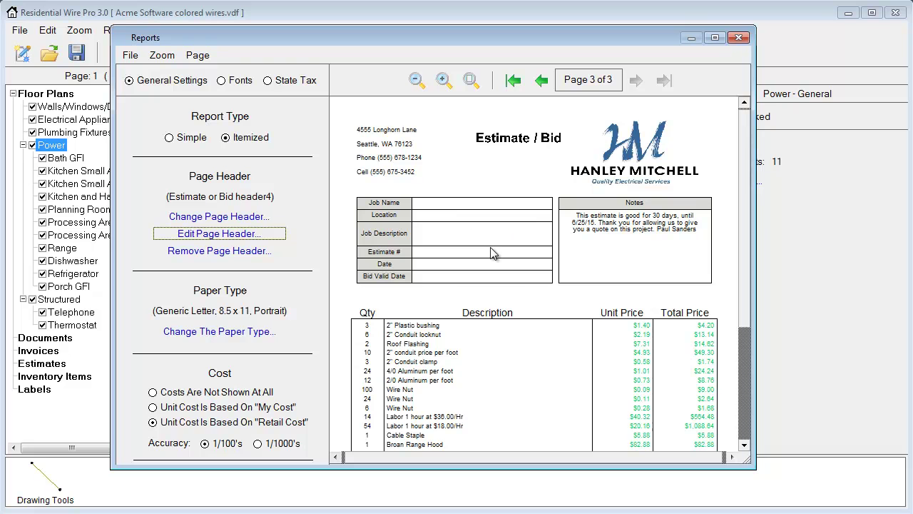
Fit the whole report page in the preview, send the report to Estimates and close the report window
left_click(471, 80)
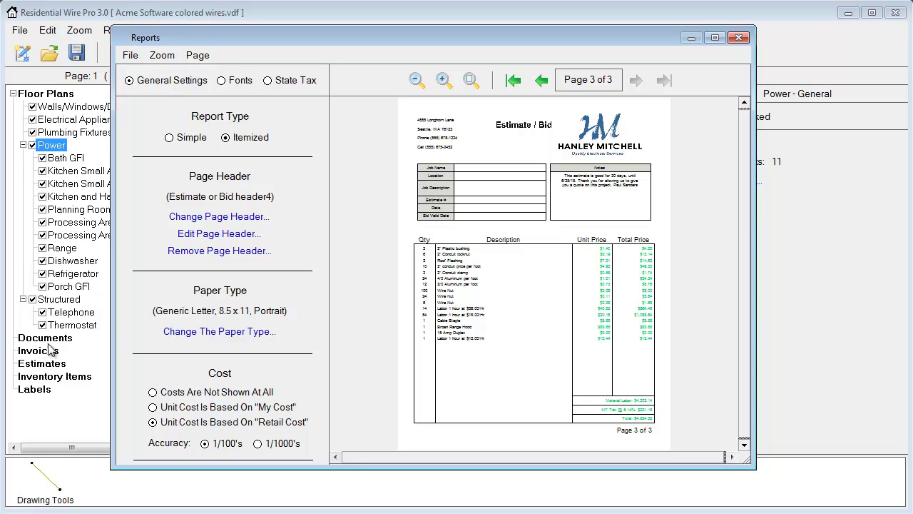
left_click(130, 57)
mouse_move(140, 69)
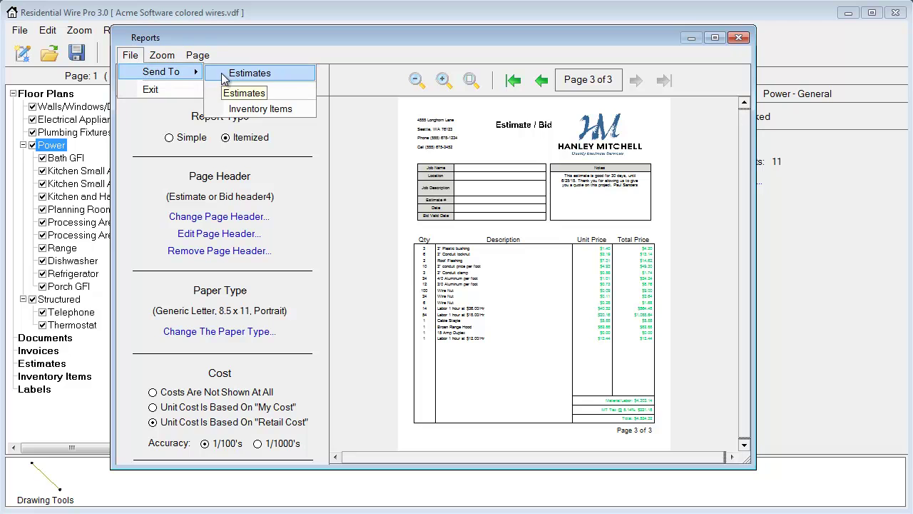
left_click(223, 75)
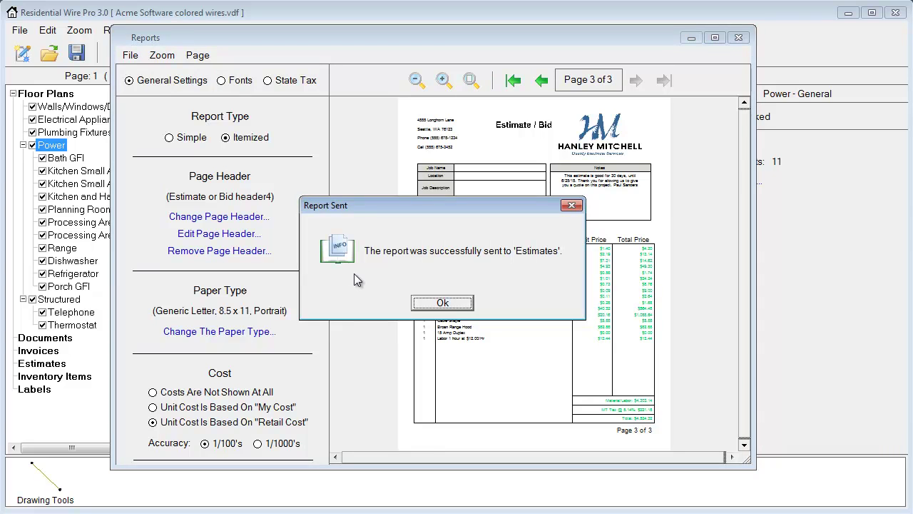
left_click(439, 303)
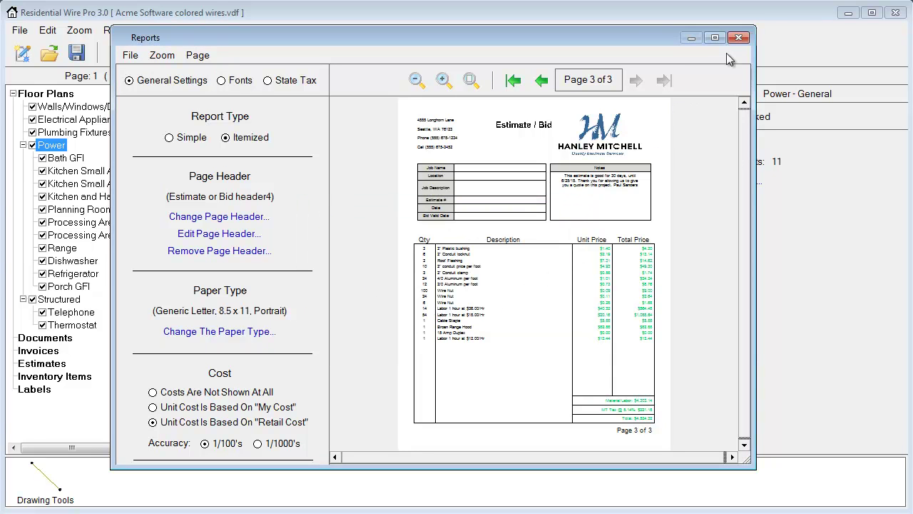
left_click(737, 38)
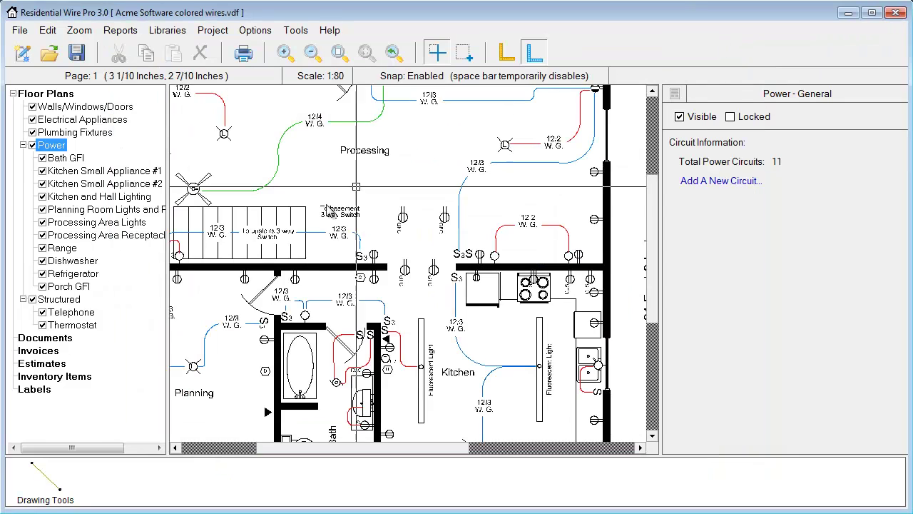
View the project's Estimates pages and select individual elements, such as the 1-Light with White Glass Globe text and the table's top line
left_click(43, 364)
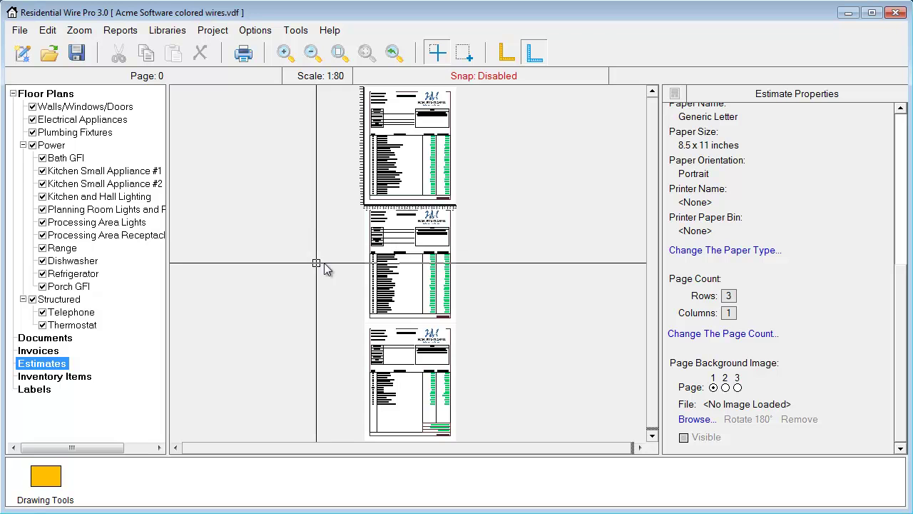
key("ctrl+a")
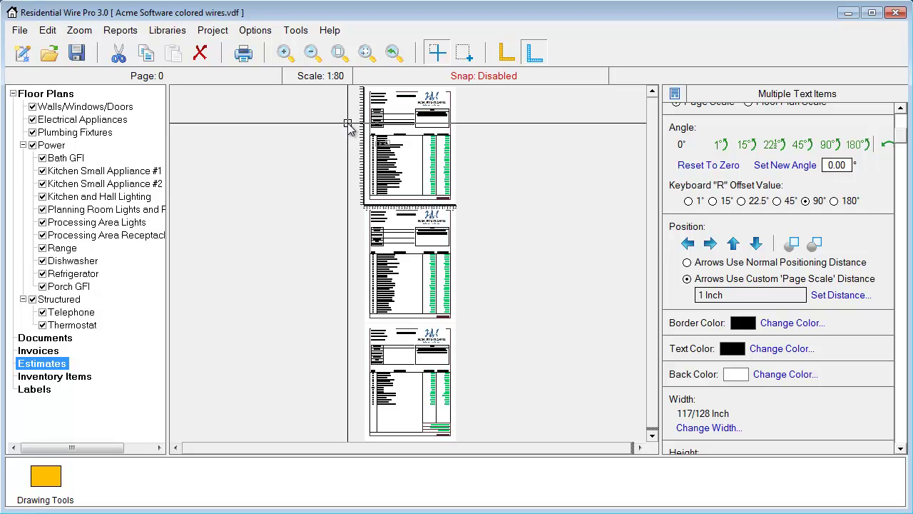
left_click_drag(345, 119, 376, 173)
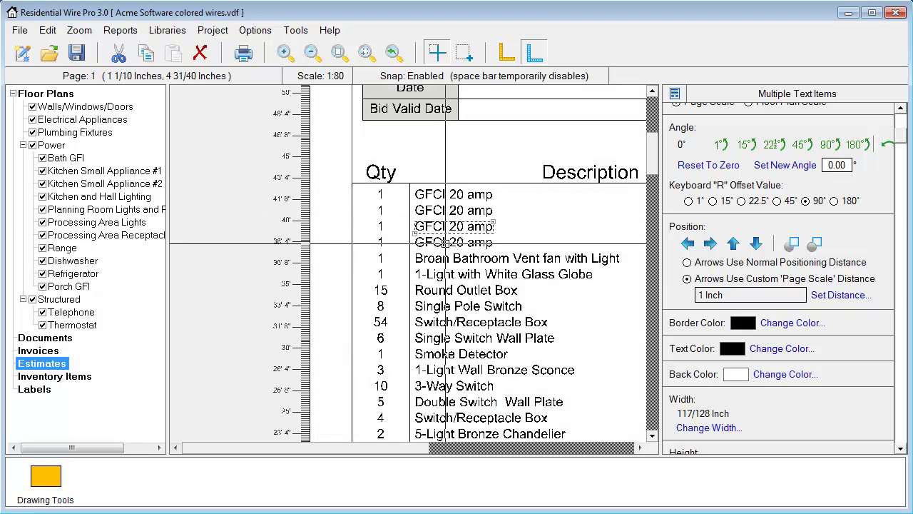
left_click(450, 274)
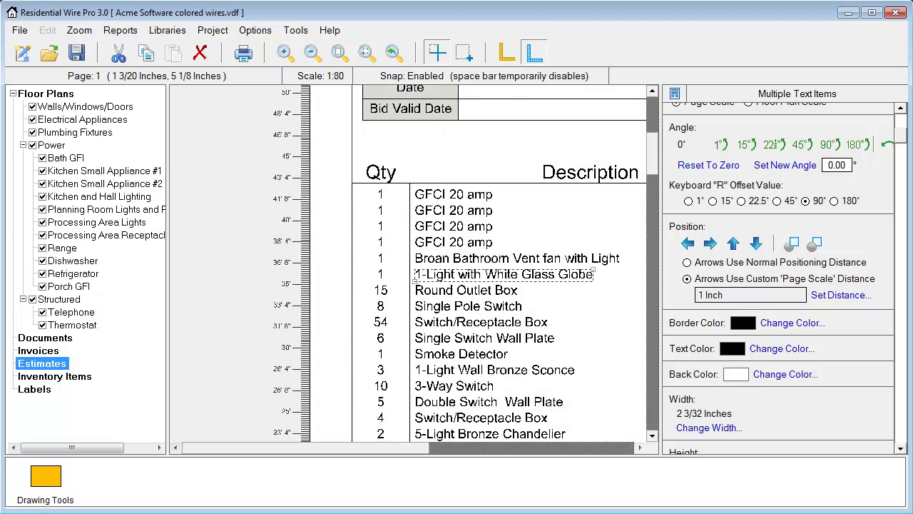
left_click(503, 182)
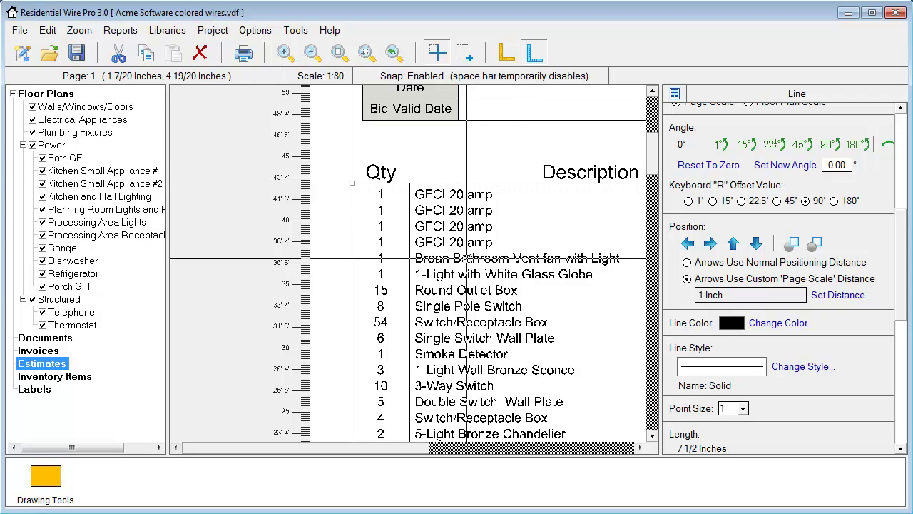
key("space")
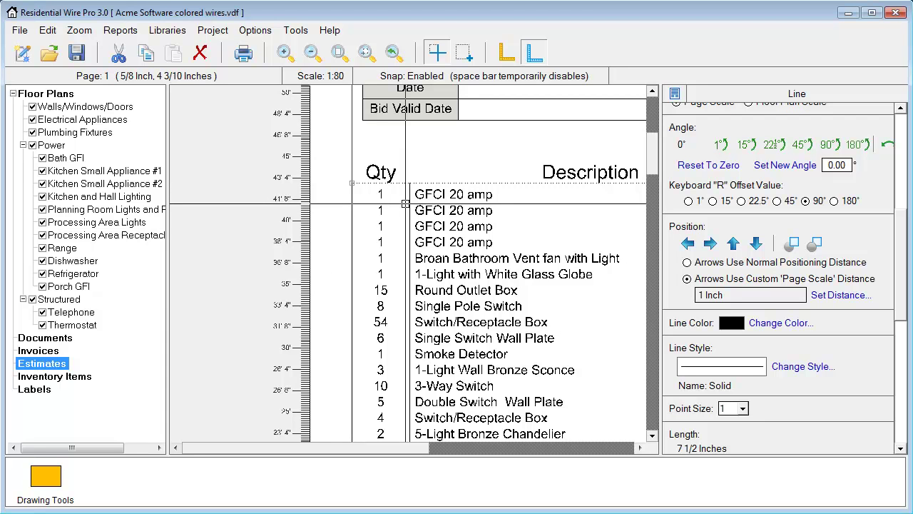
left_click(339, 52)
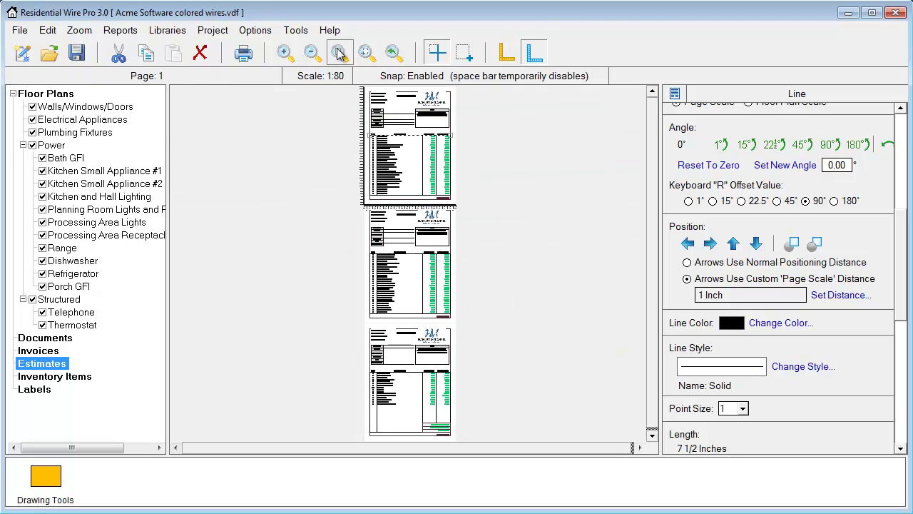
Open the print setup and select estimate pages 1, 2 and 3 for printing
left_click(20, 31)
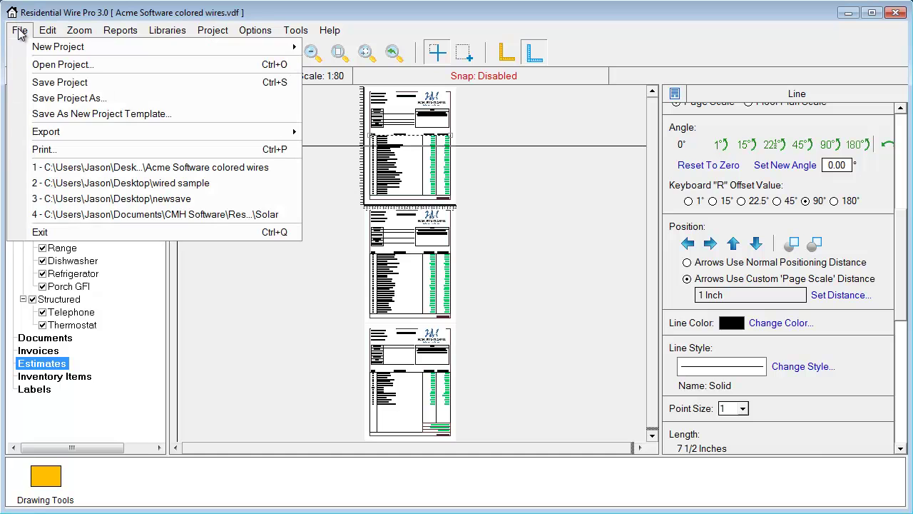
left_click(77, 148)
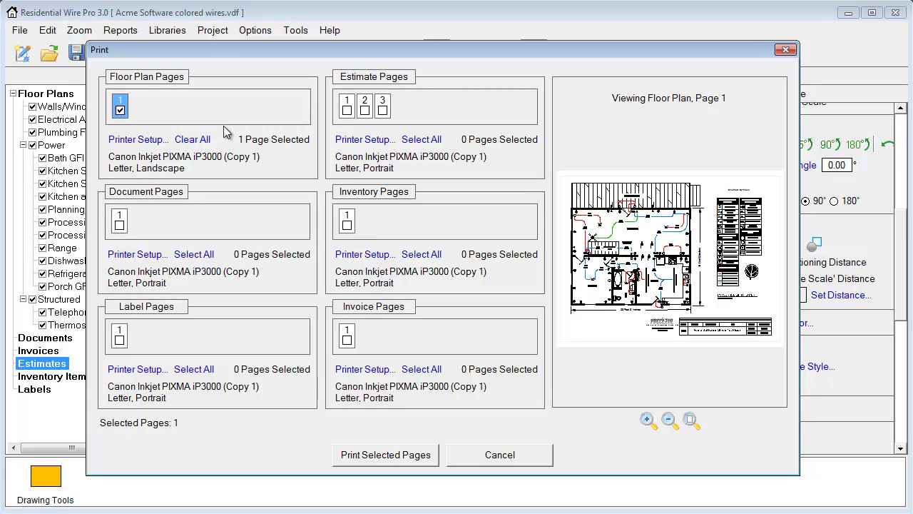
left_click(347, 111)
left_click(365, 111)
left_click(383, 110)
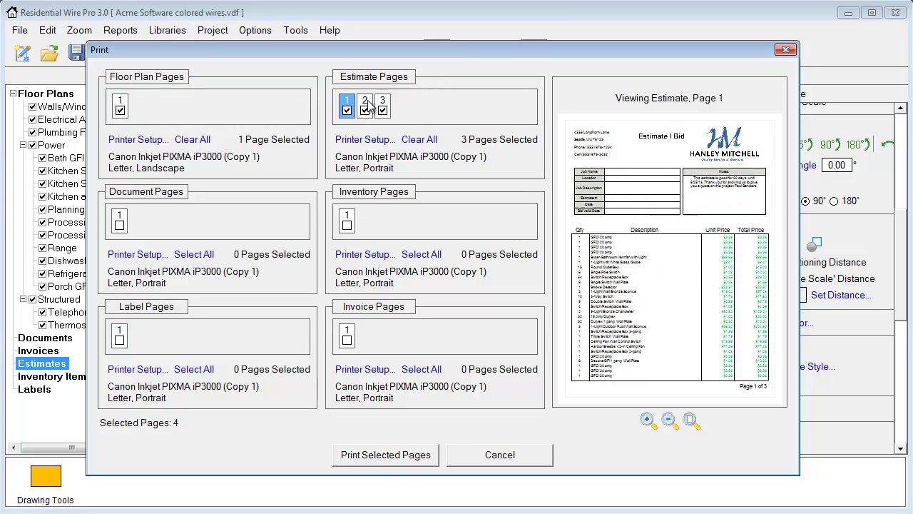
Preview estimate page 1, exclude the floor plan page from printing and leave the print setup without printing
left_click(347, 102)
left_click(120, 112)
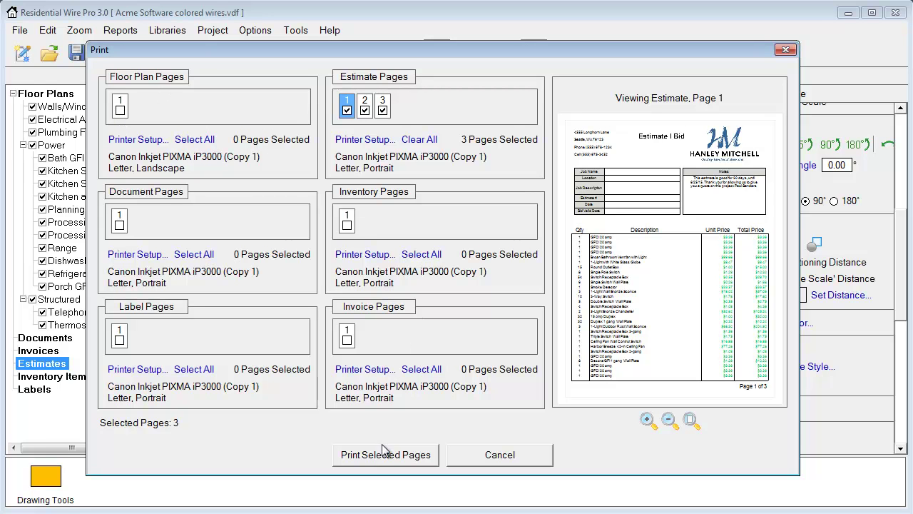
left_click(469, 455)
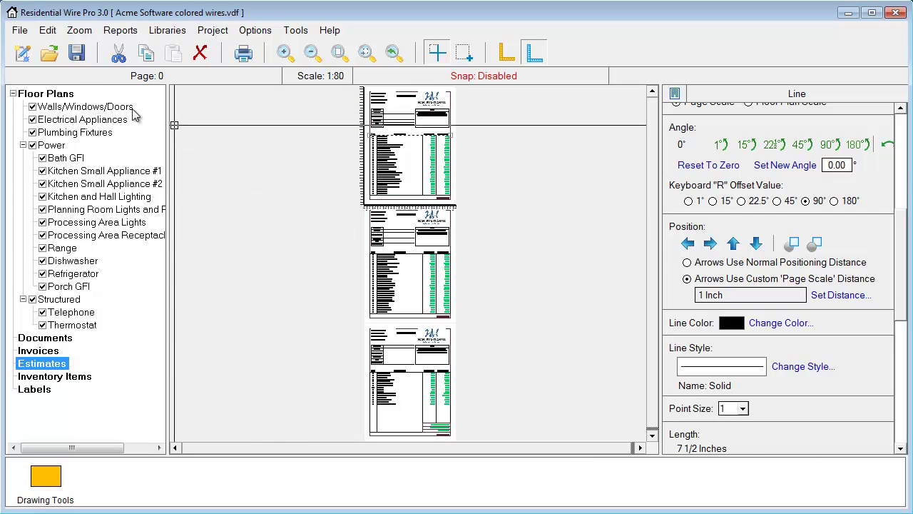
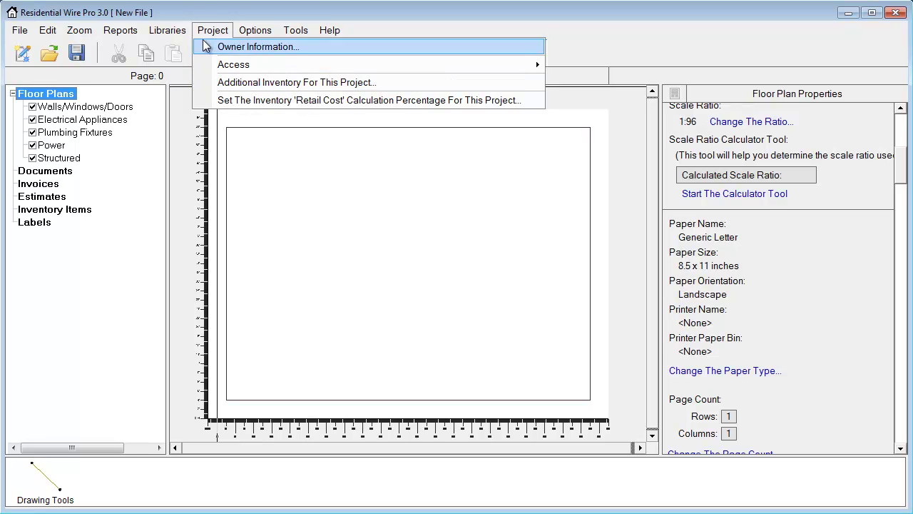
Add the item Labor 1 hour at $12.00/Hr to the new project's additional inventory
left_click(210, 84)
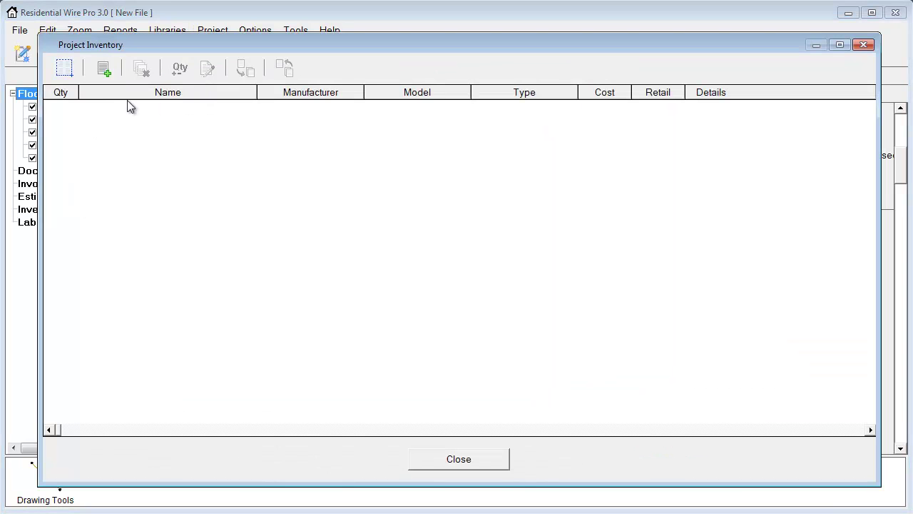
left_click(104, 68)
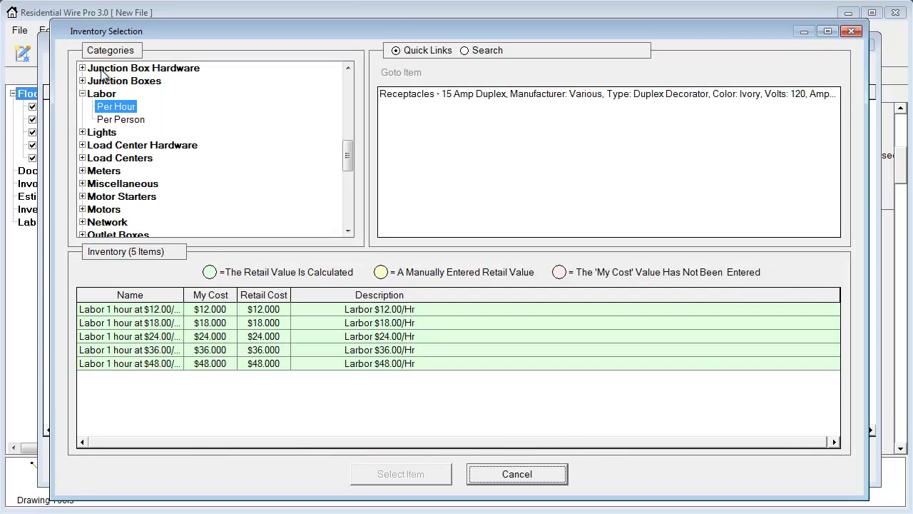
left_click(129, 313)
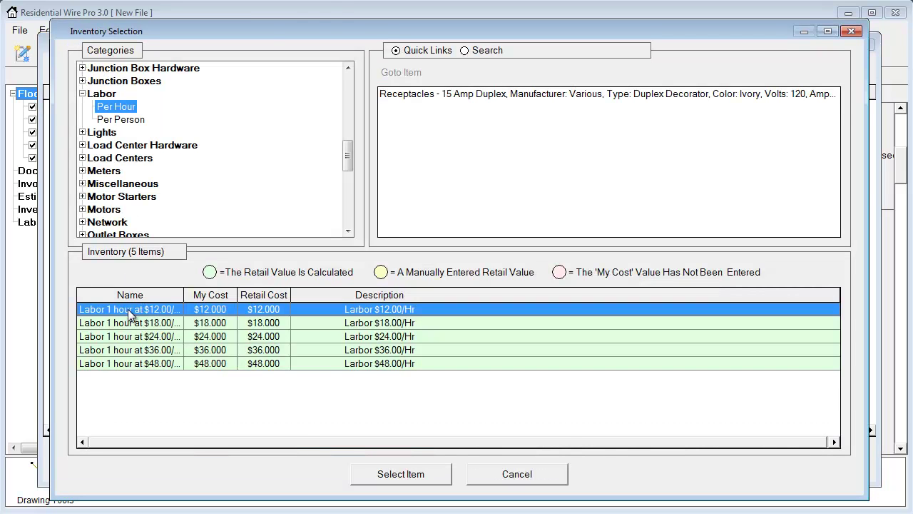
left_click(371, 475)
Add the ivory 15 Amp Duplex receptacle of type Duplex Decorator from the Receptacles category to the project inventory
left_click(101, 68)
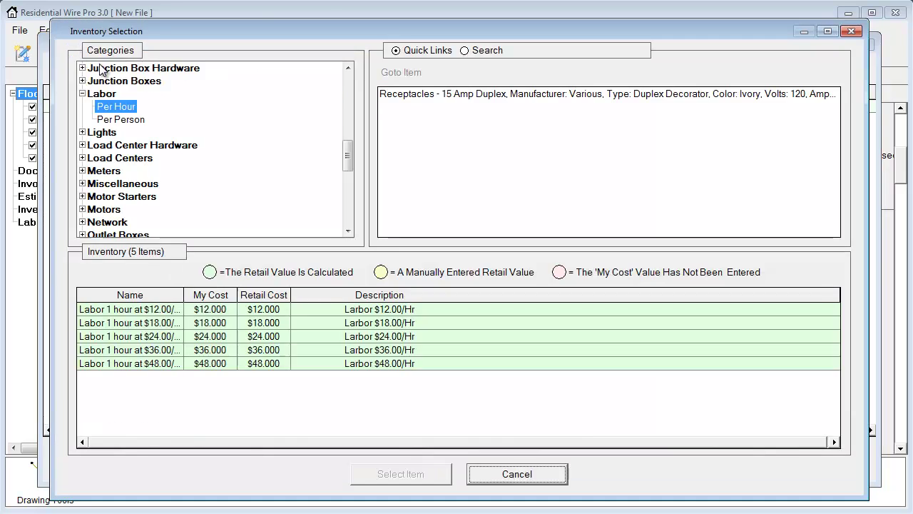
left_click_drag(349, 155, 350, 175)
left_click(82, 107)
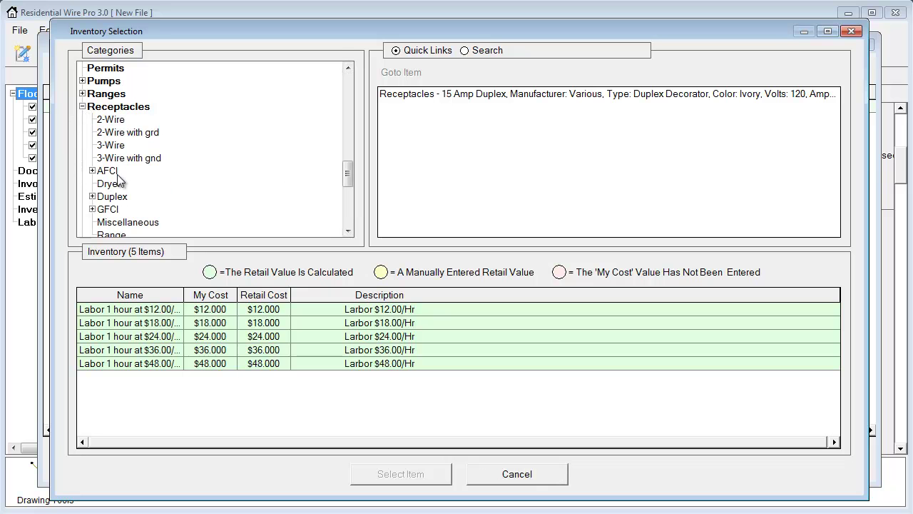
left_click(92, 197)
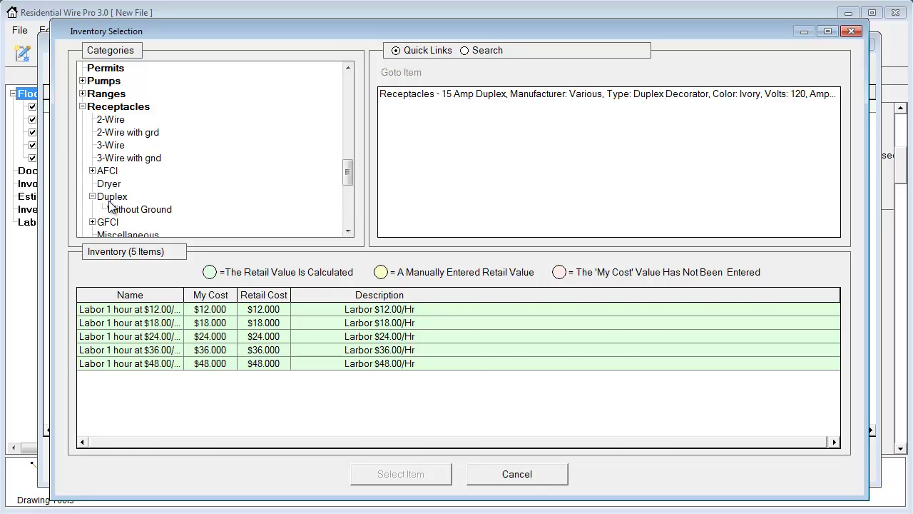
left_click(114, 200)
left_click(136, 313)
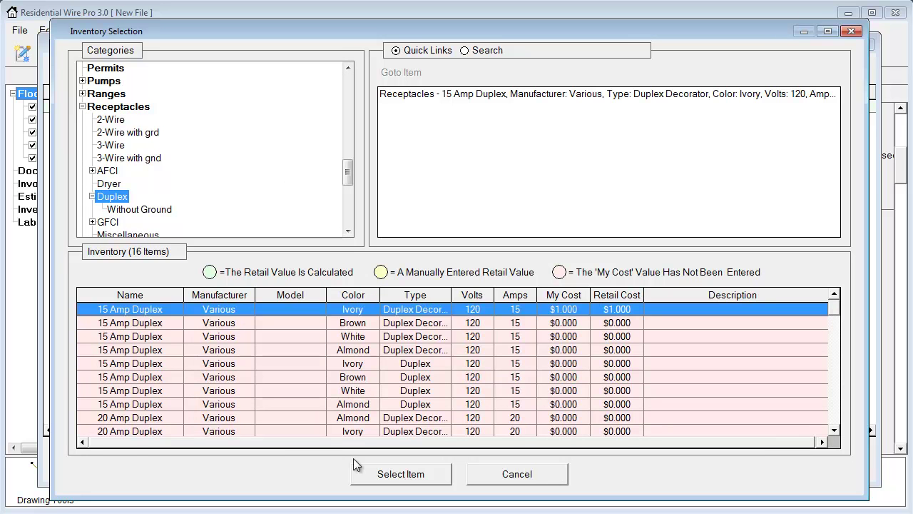
left_click(388, 474)
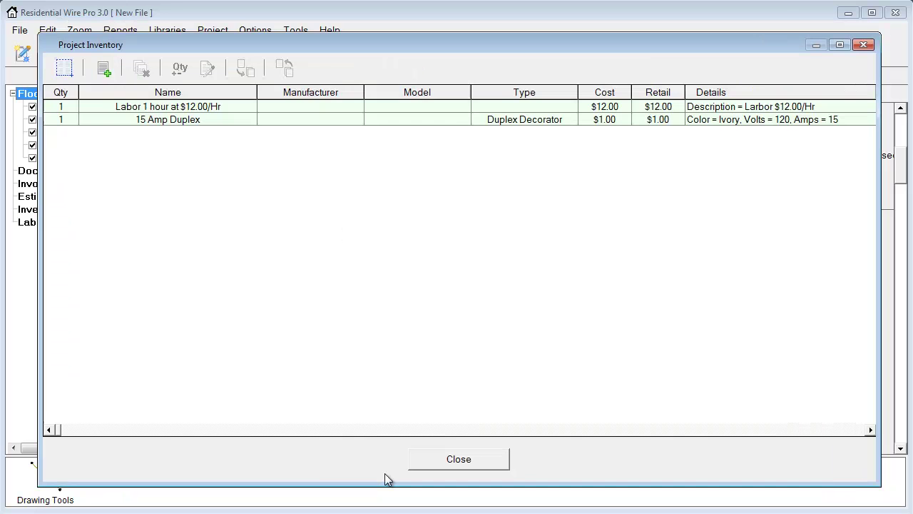
Set the quantity of the 15 Amp Duplex item to 25
double_click(59, 120)
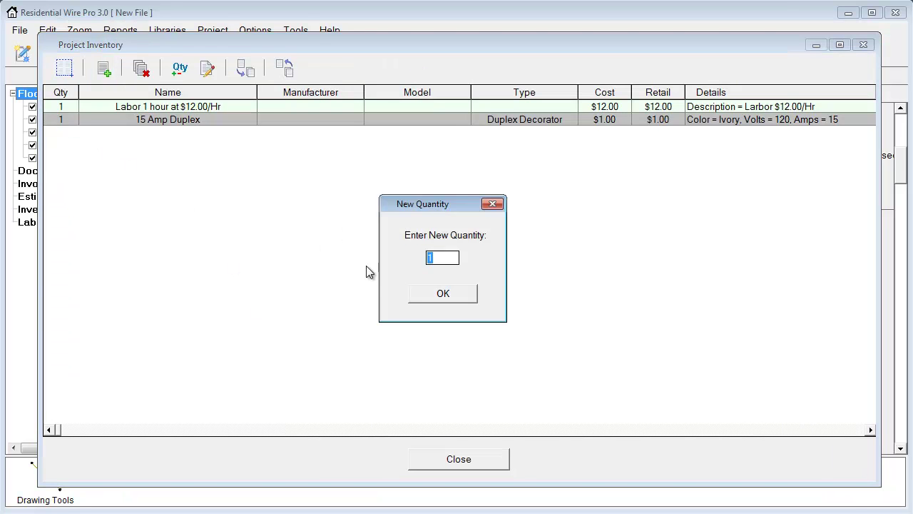
type("25")
left_click(438, 295)
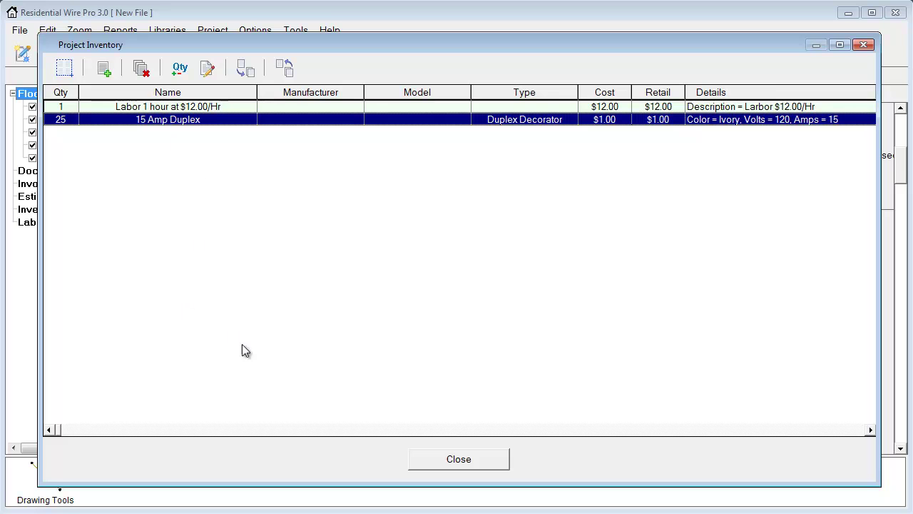
Close the project inventory and generate the project report from the added items
left_click(469, 462)
left_click(119, 32)
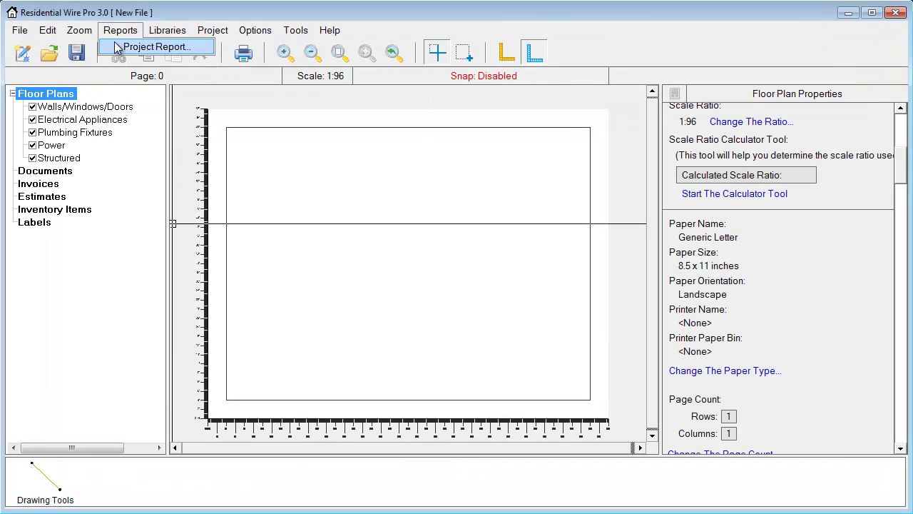
left_click(117, 48)
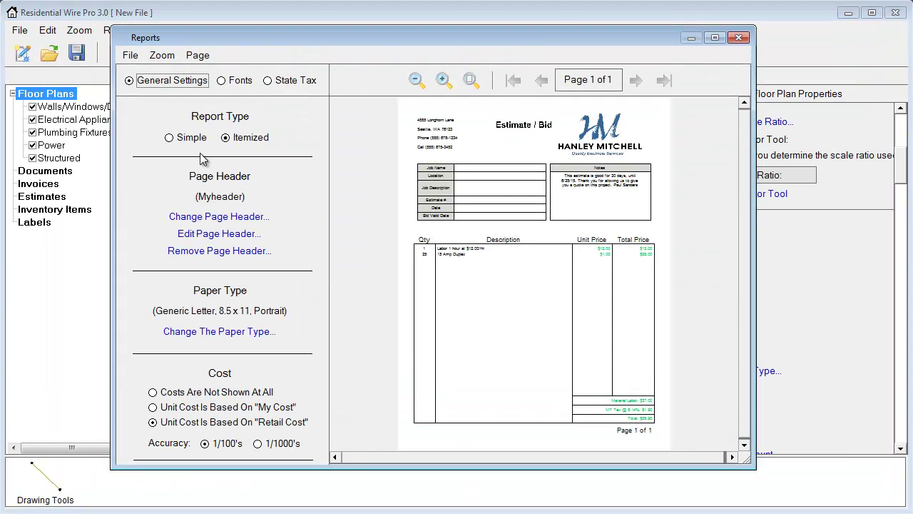